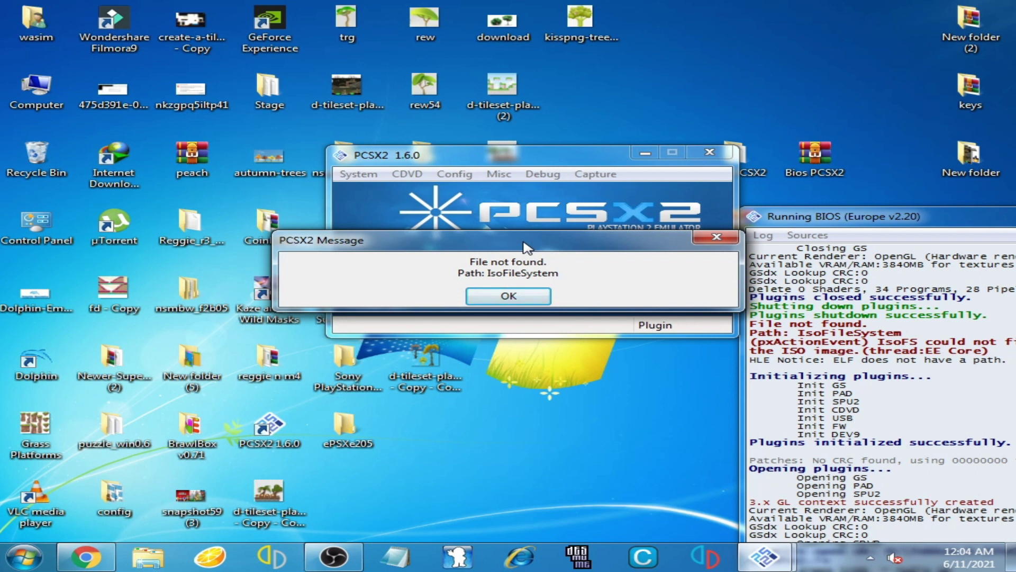
# Dismiss the File not found message and set the CDVD source to Plugin.
pyautogui.click(529, 298)
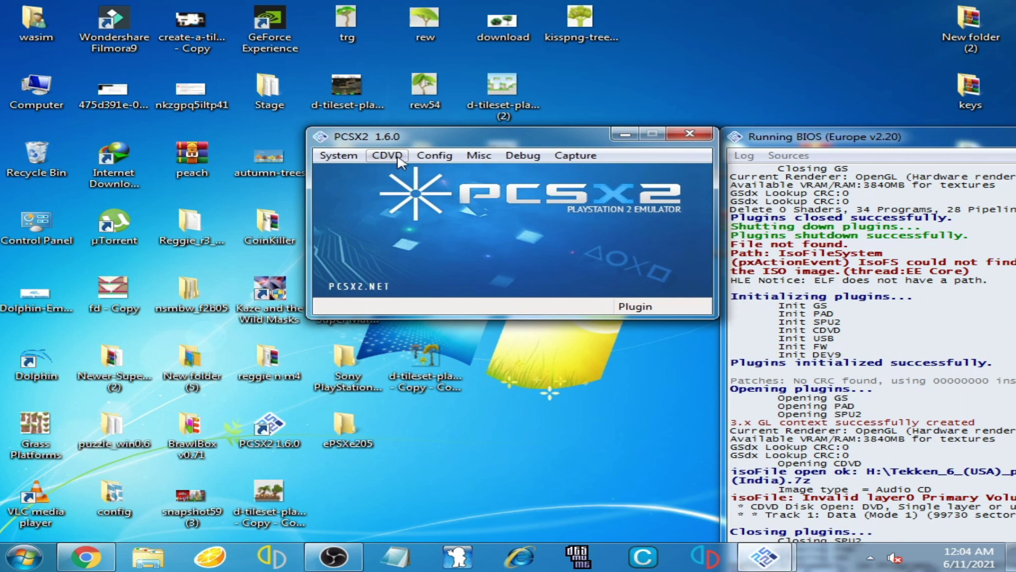
pyautogui.click(384, 159)
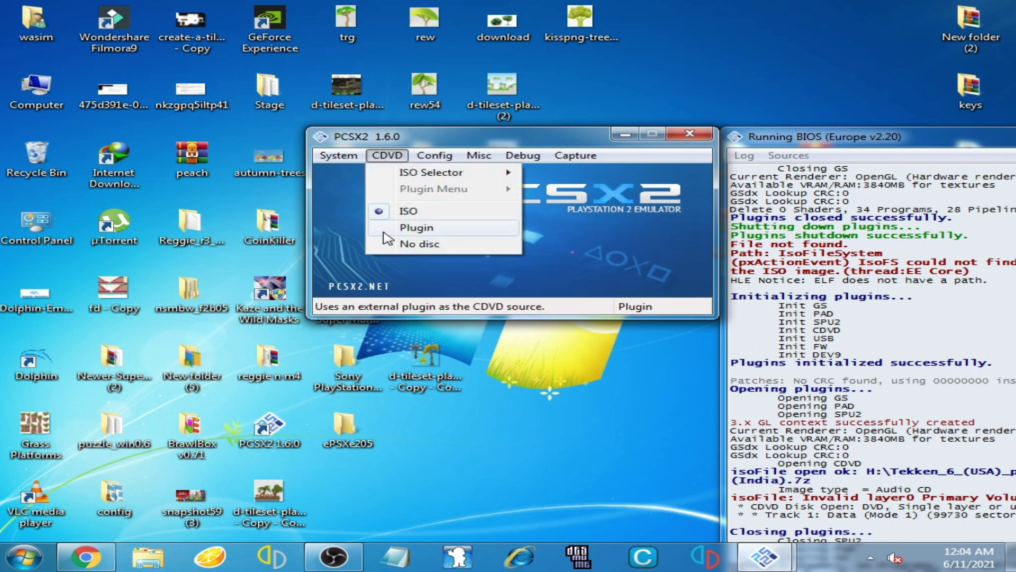
pyautogui.click(417, 227)
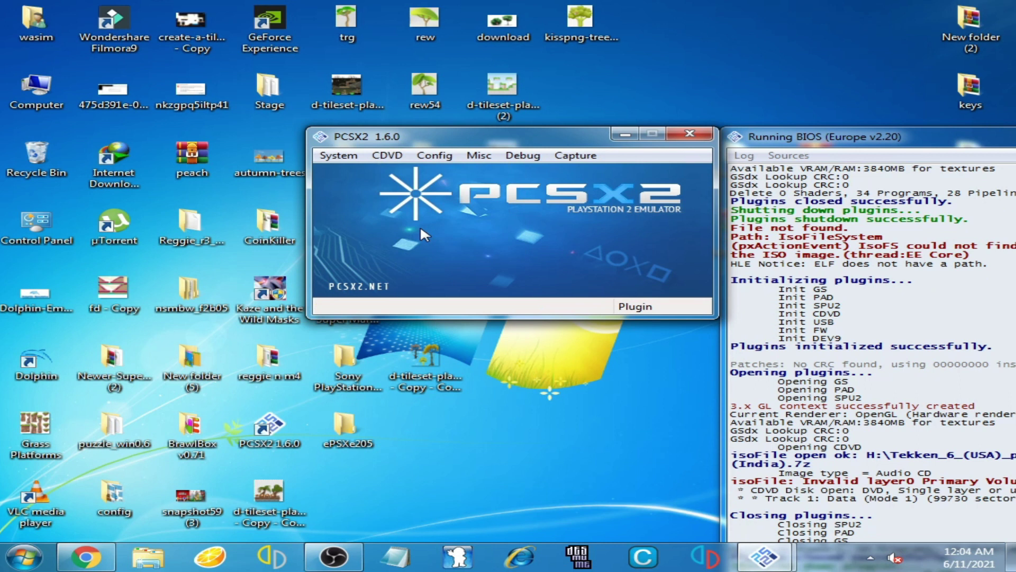
# Run Boot CDVD (full) to the BIOS menu, dismissing the SPU2-X audio error.
pyautogui.click(339, 157)
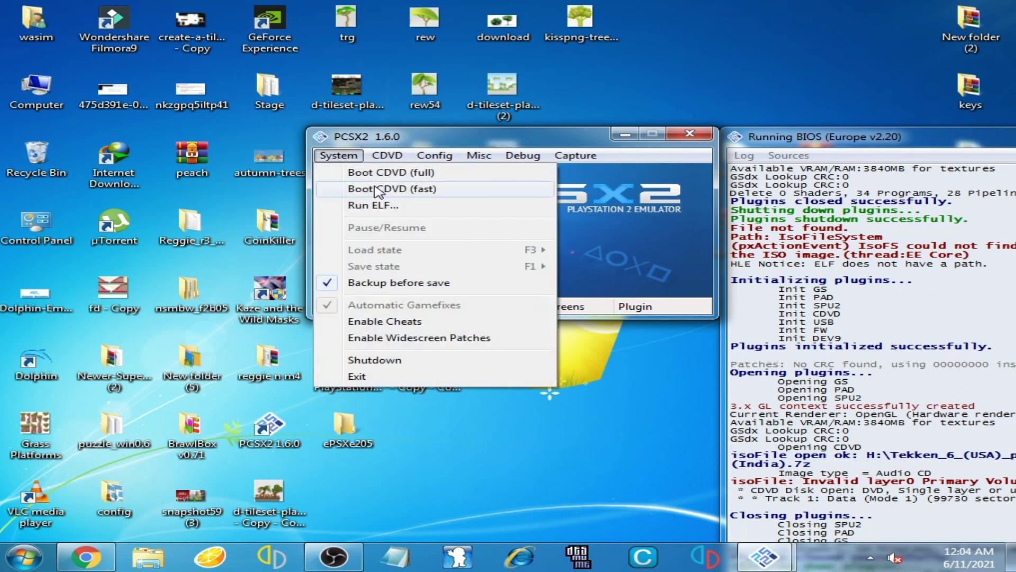
pyautogui.click(379, 173)
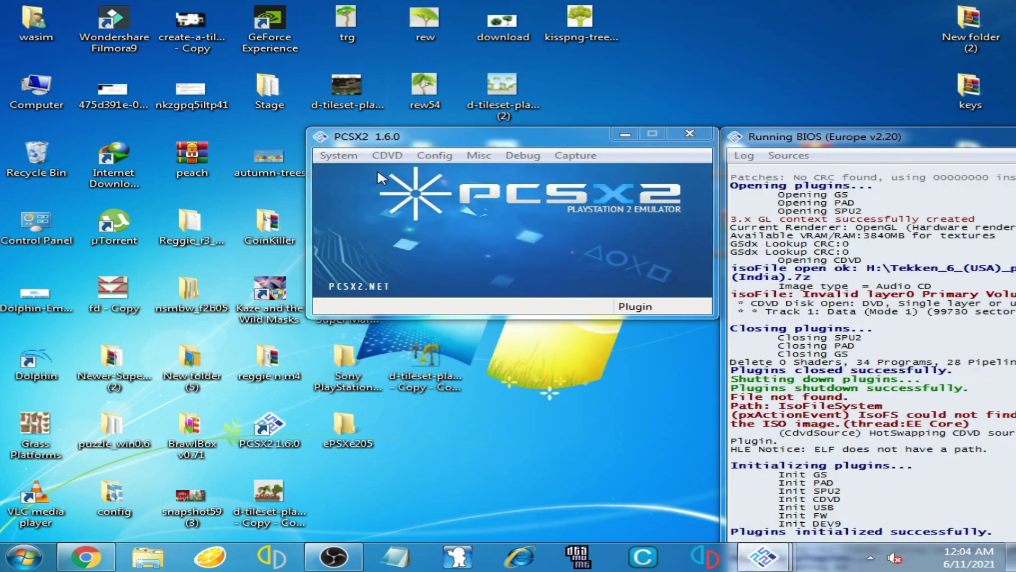
pyautogui.click(603, 339)
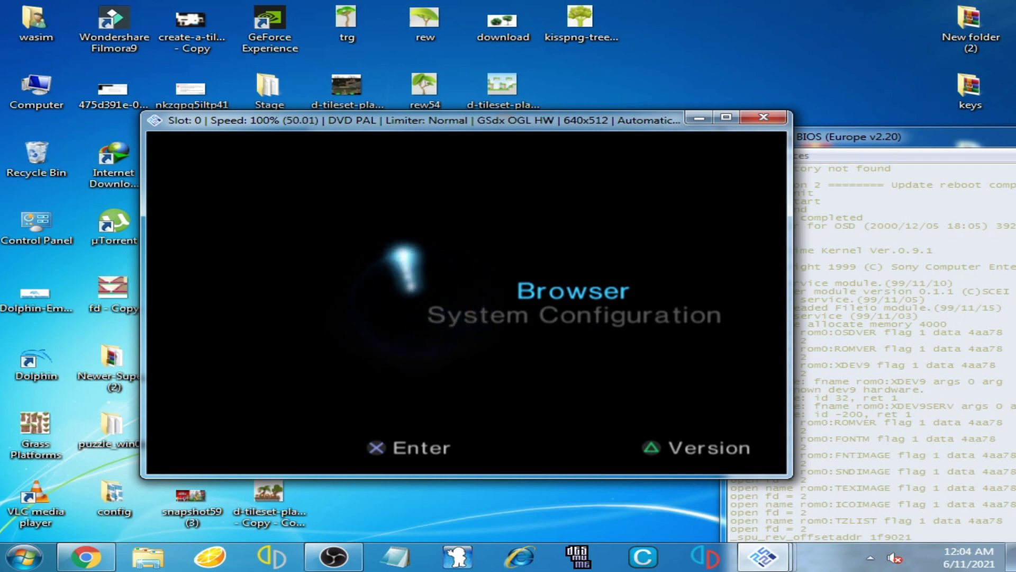
# Close the running BIOS window so only the main PCSX2 1.6.0 window remains.
pyautogui.click(764, 119)
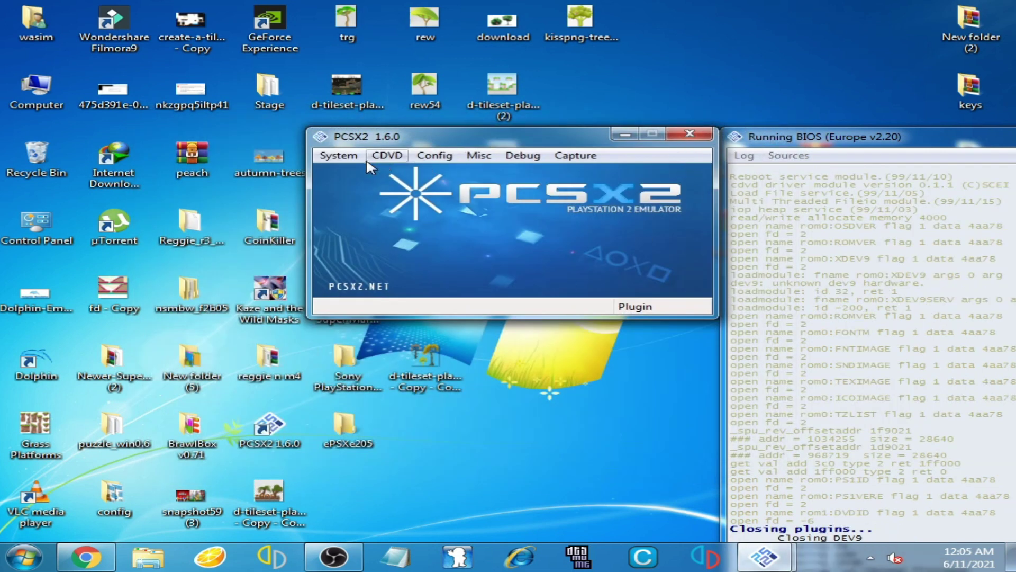
pyautogui.moveTo(513, 142); pyautogui.dragTo(535, 143)
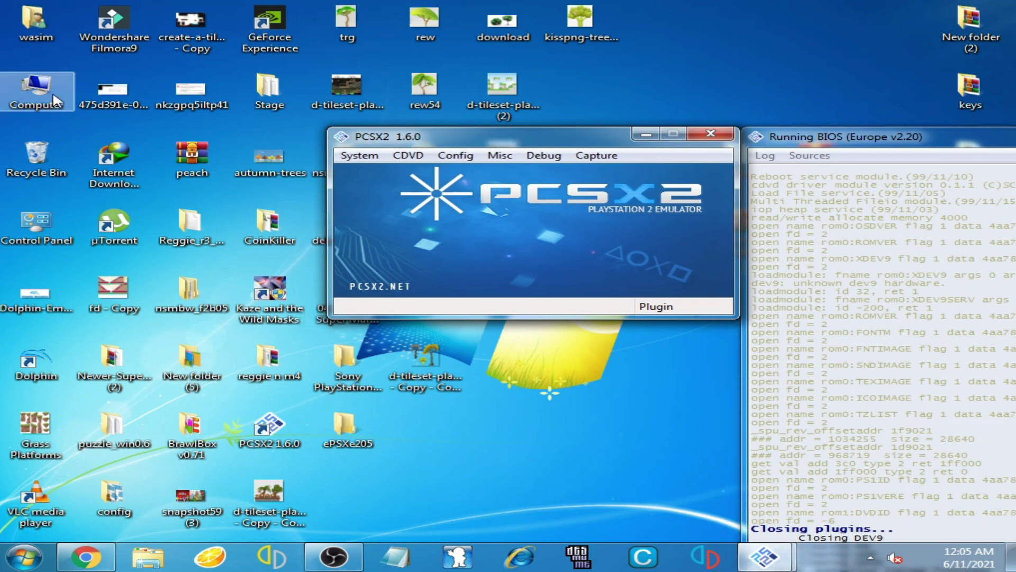
# Open Computer and navigate to the Documents library.
pyautogui.doubleClick(26, 99)
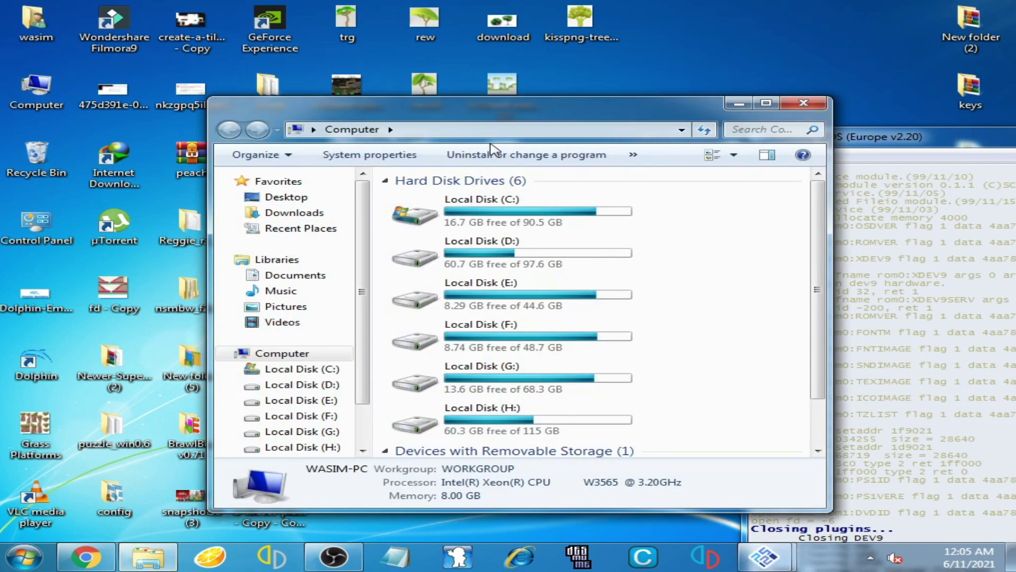
pyautogui.moveTo(504, 118); pyautogui.dragTo(456, 83)
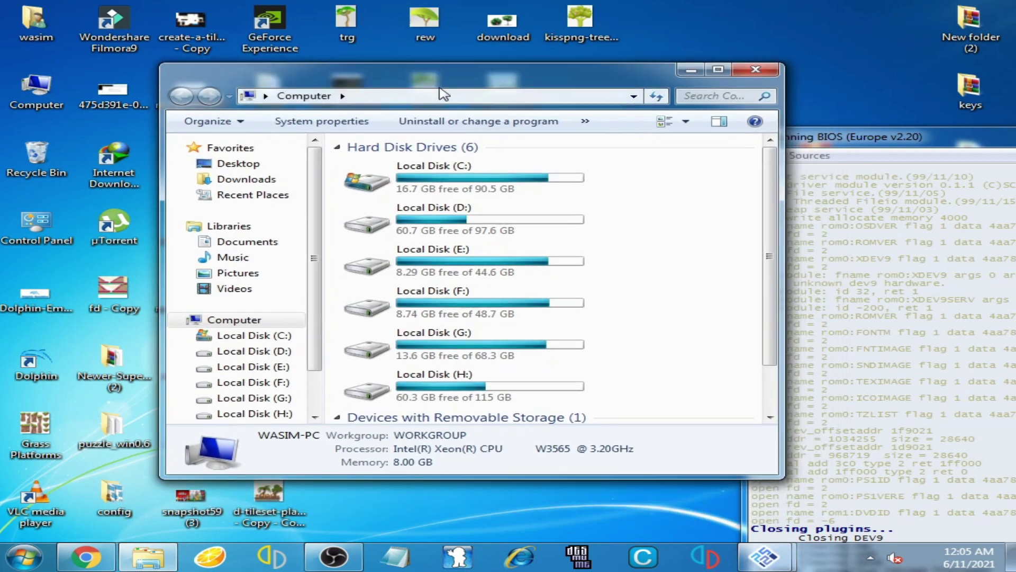
pyautogui.click(236, 244)
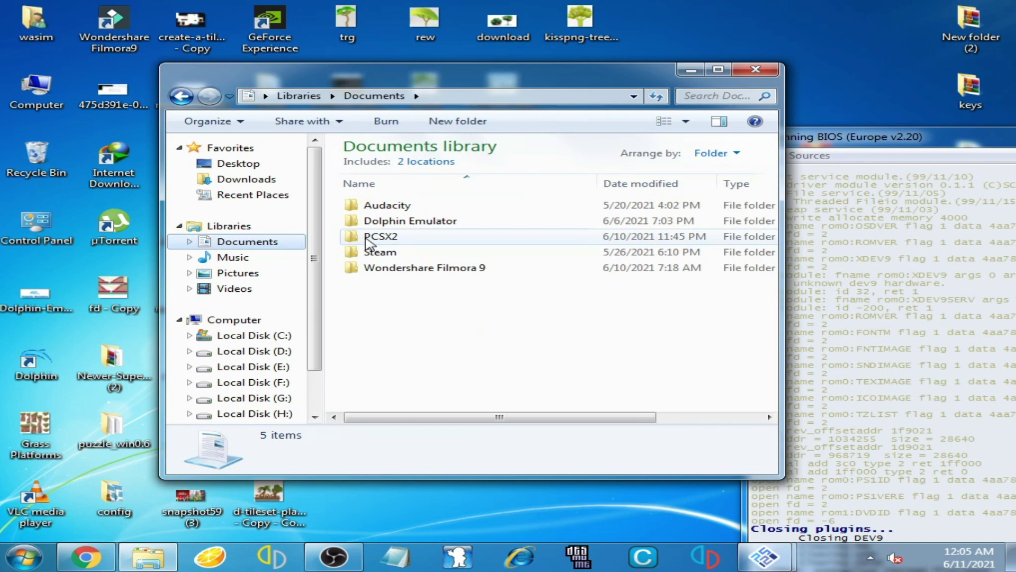
pyautogui.moveTo(489, 82); pyautogui.dragTo(396, 89)
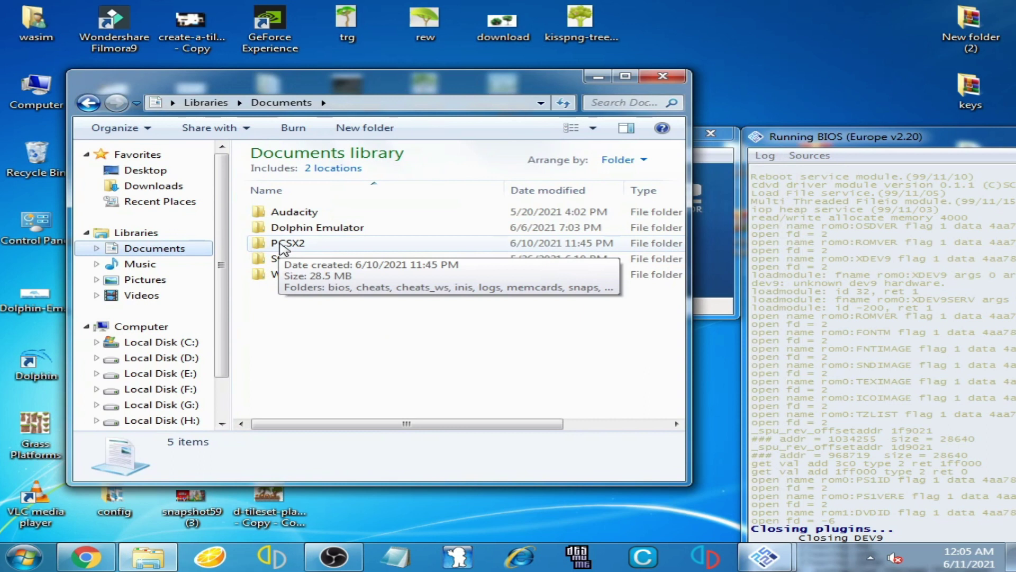
# Cut the PCSX2 folder from Documents and paste it onto the desktop, hitting Folder In Use.
pyautogui.rightClick(285, 248)
pyautogui.click(330, 416)
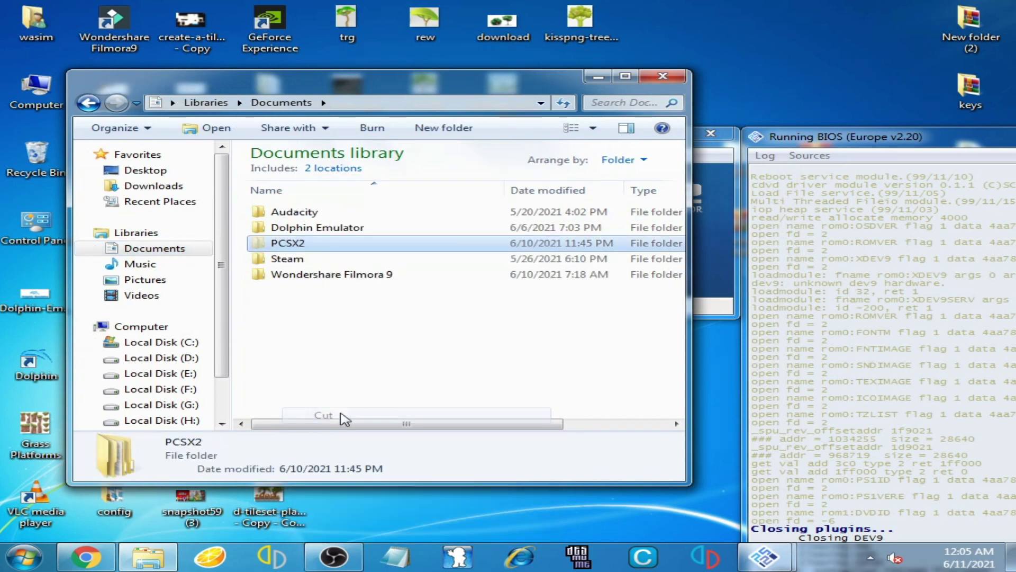
pyautogui.rightClick(782, 51)
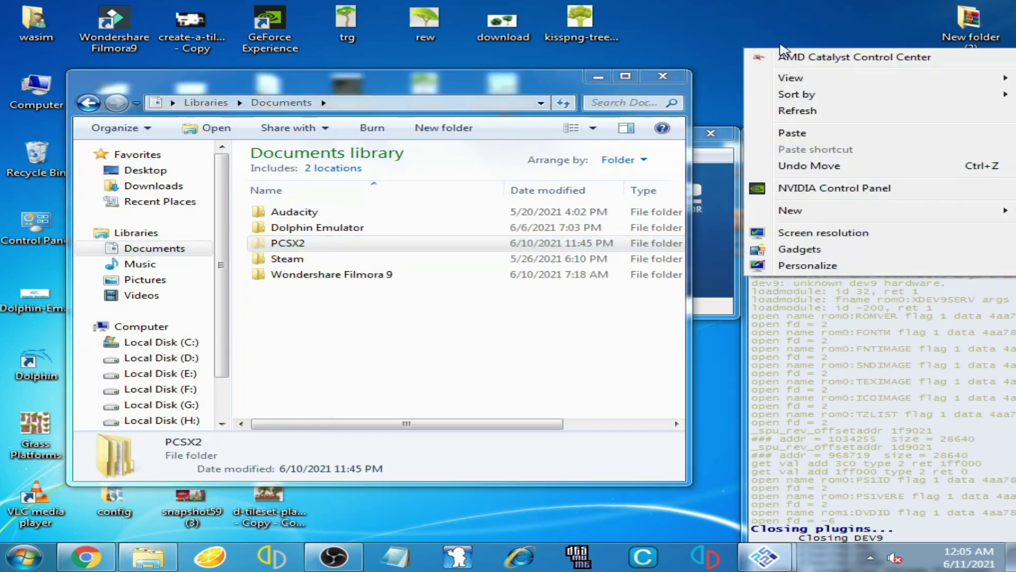
pyautogui.click(793, 134)
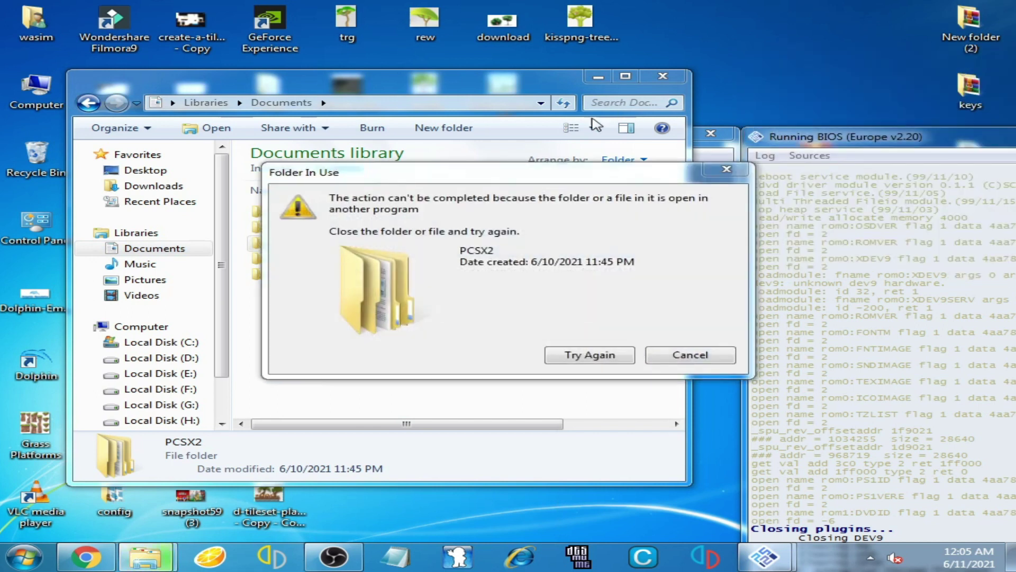
pyautogui.moveTo(520, 88); pyautogui.dragTo(477, 268)
# Close PCSX2 to release the folder and retry the move.
pyautogui.click(544, 139)
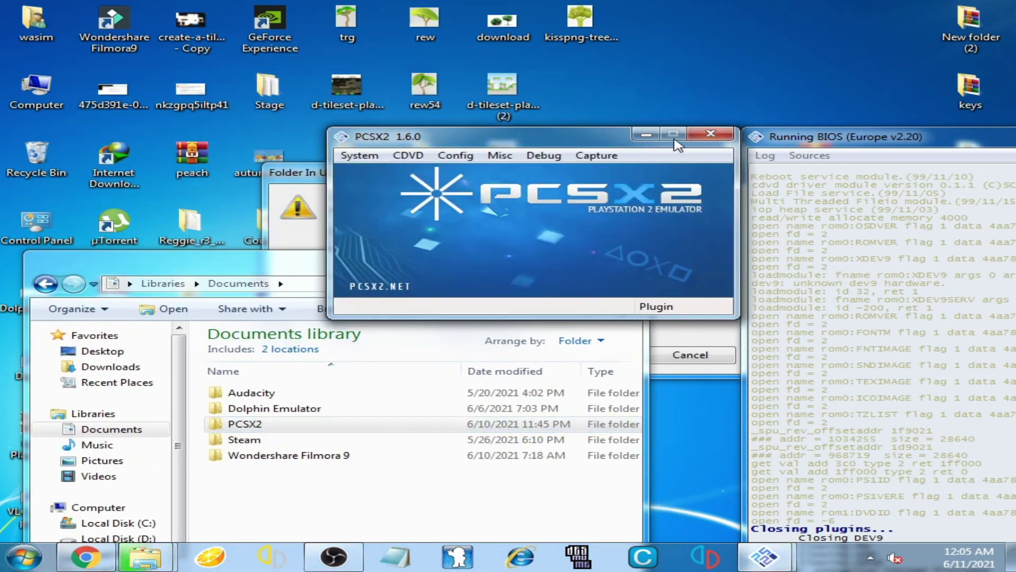
pyautogui.click(711, 133)
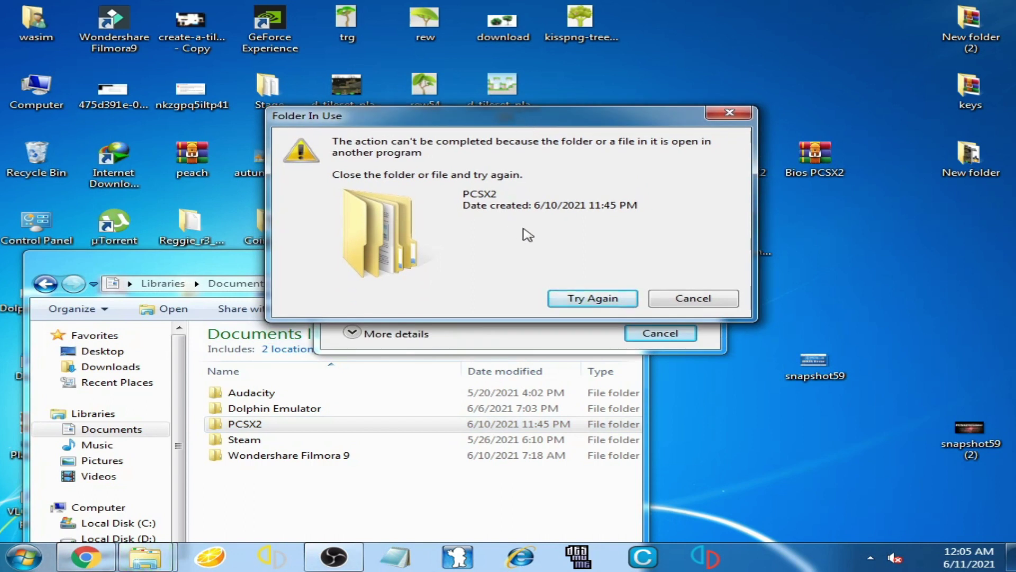
pyautogui.click(582, 298)
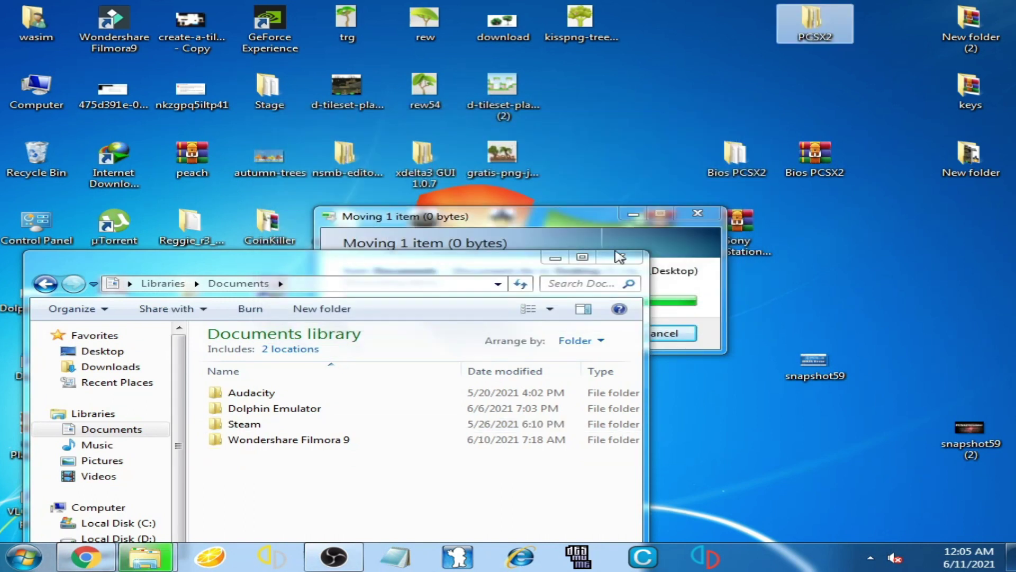
# Place the desktop PCSX2 folder one column left and close Explorer.
pyautogui.moveTo(810, 22); pyautogui.dragTo(786, 74)
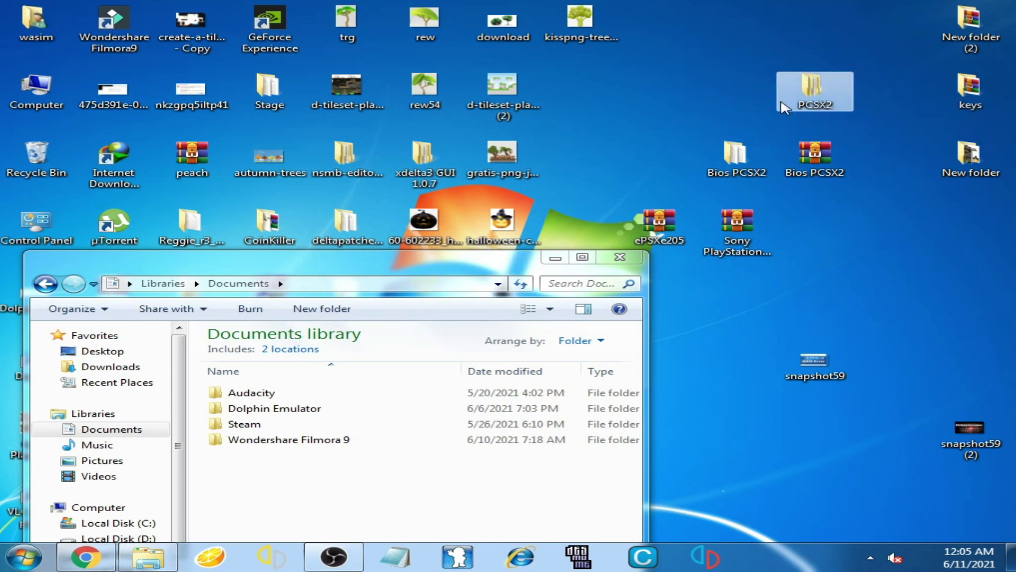
pyautogui.moveTo(822, 104); pyautogui.dragTo(744, 98)
pyautogui.moveTo(445, 270); pyautogui.dragTo(473, 180)
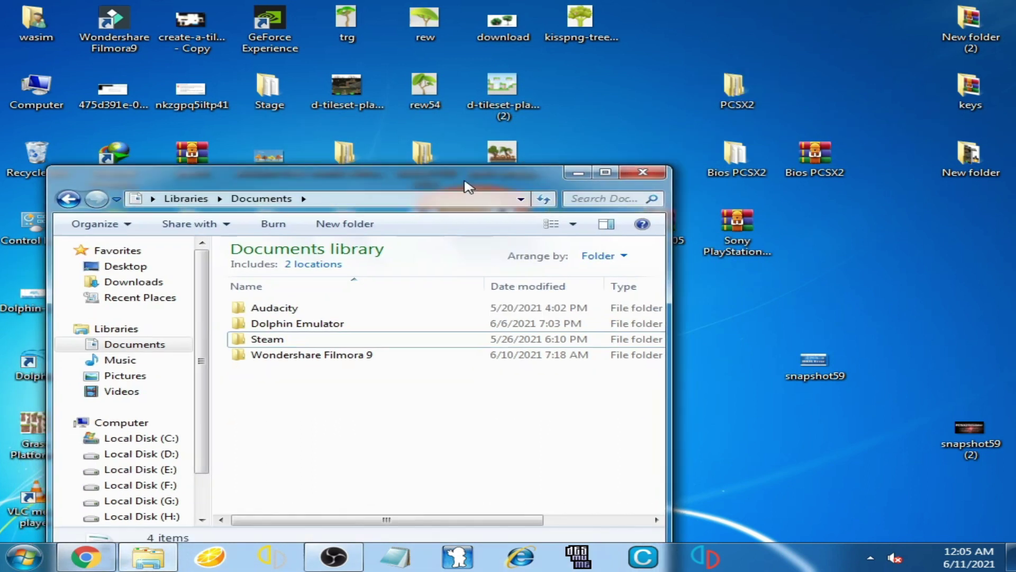
pyautogui.click(659, 169)
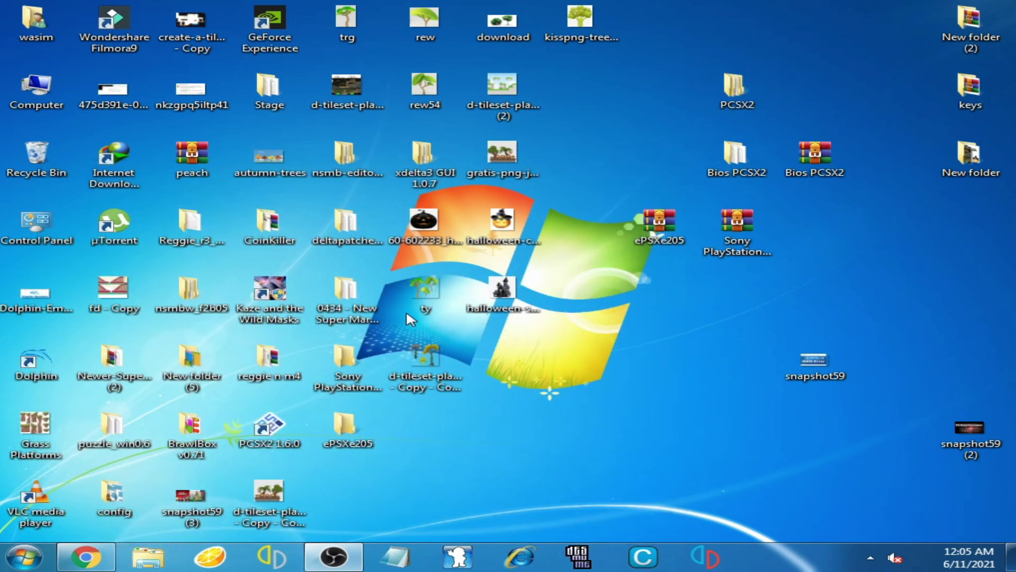
# Relaunch PCSX2 1.6.0, cancelling Components Selectors and dismissing the plugins-not-loaded warning.
pyautogui.doubleClick(251, 437)
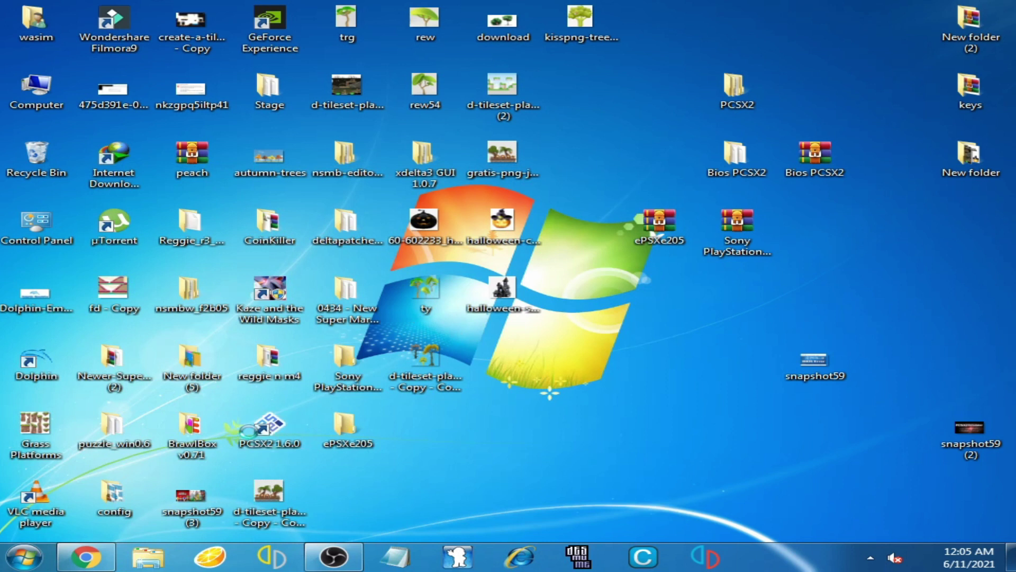
pyautogui.click(455, 313)
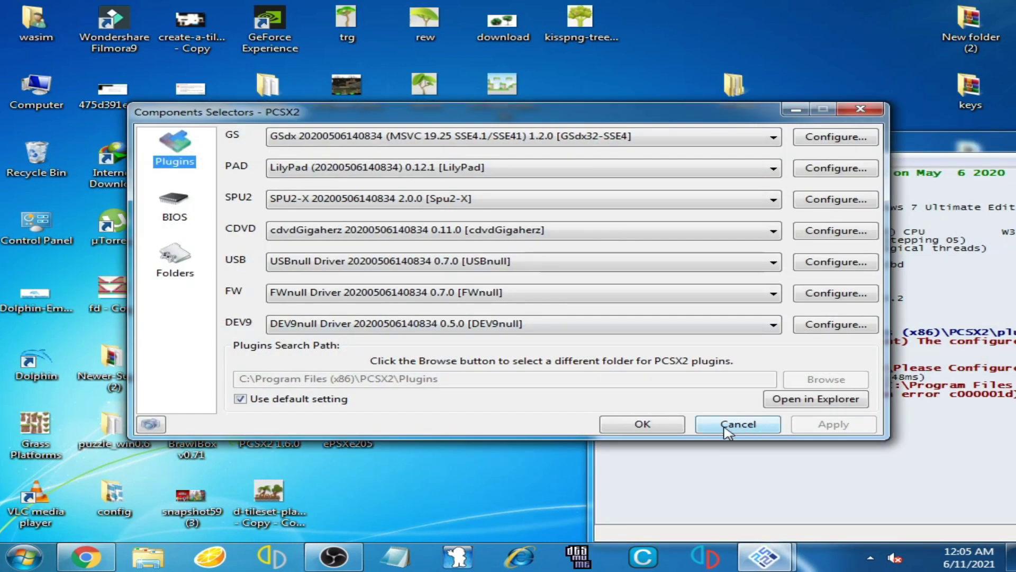
pyautogui.click(725, 428)
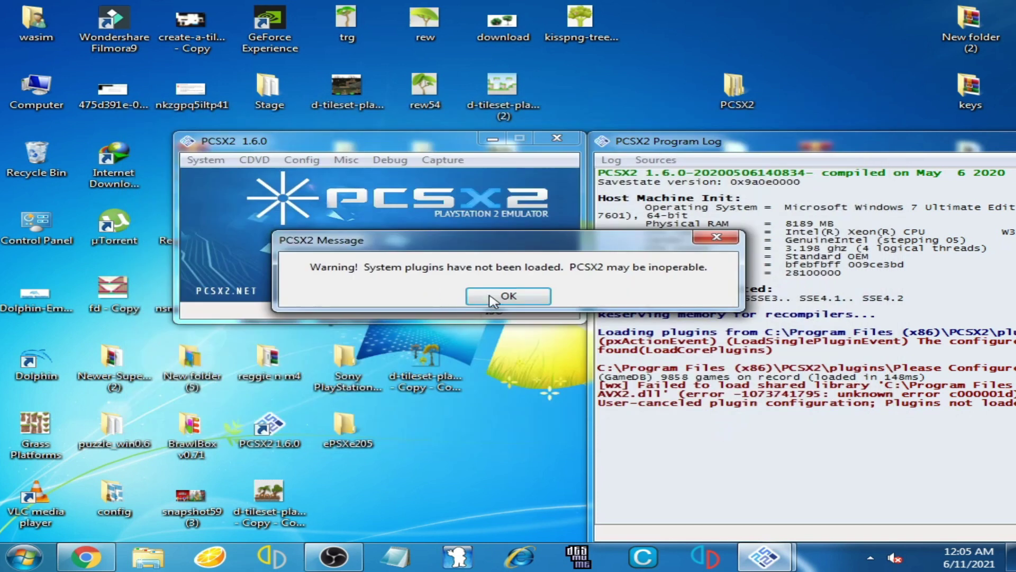
pyautogui.click(507, 298)
pyautogui.moveTo(363, 150); pyautogui.dragTo(513, 158)
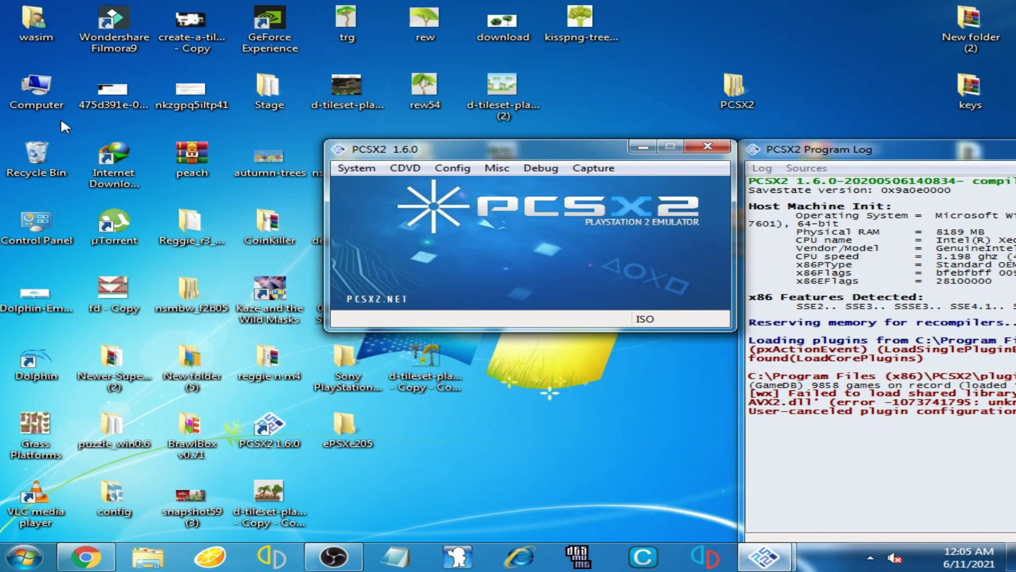
# Open the recreated Documents\PCSX2 folder showing cheats, inis, memcards and other subfolders.
pyautogui.doubleClick(52, 97)
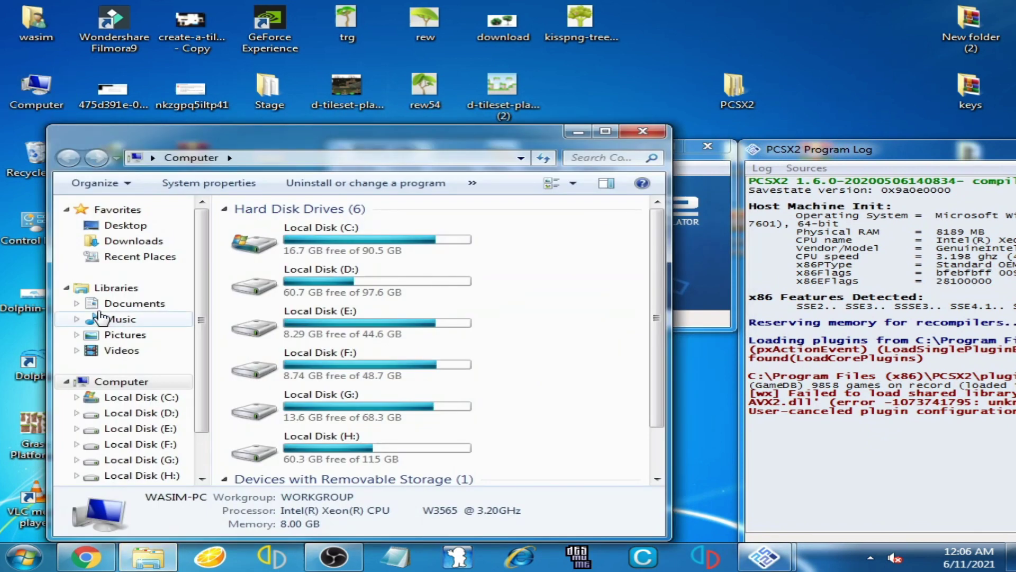
pyautogui.click(127, 303)
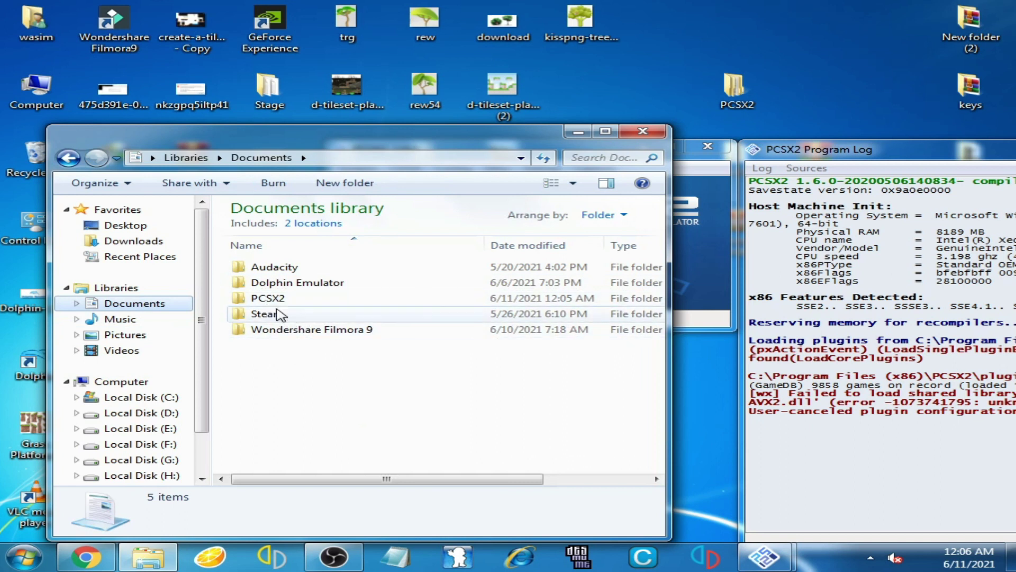
pyautogui.moveTo(268, 302)
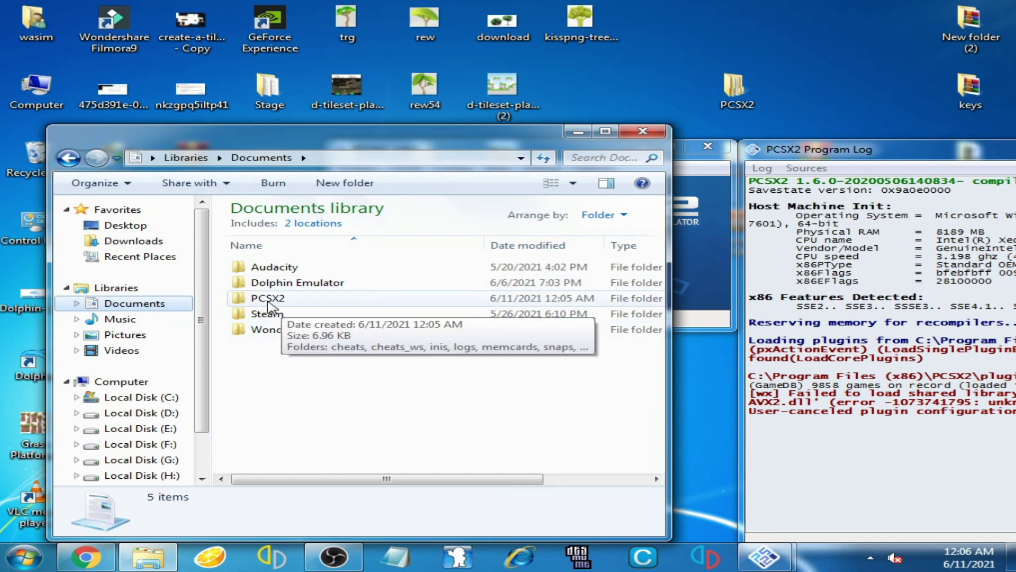
pyautogui.doubleClick(275, 305)
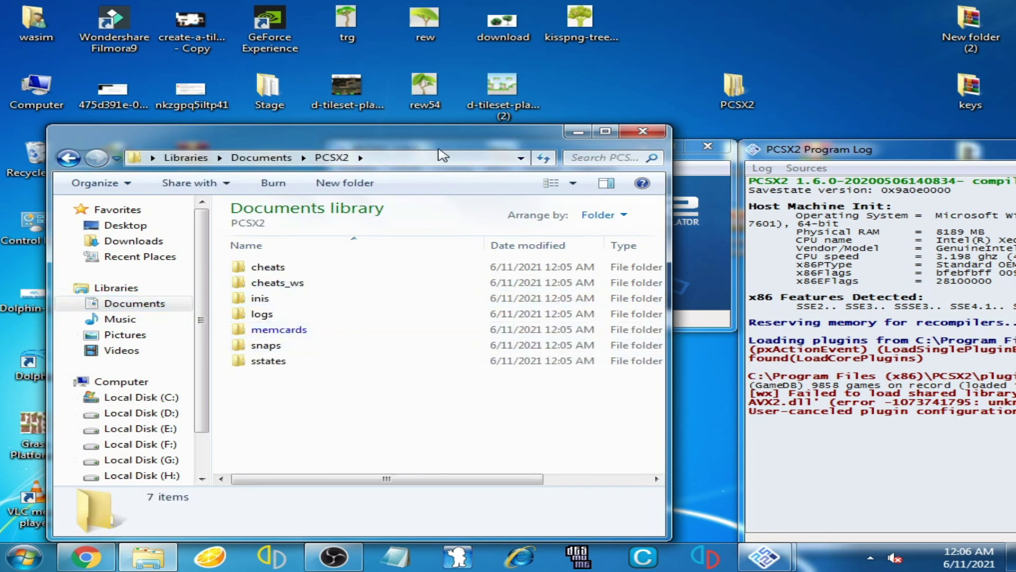
pyautogui.moveTo(442, 148)
pyautogui.mouseDown()
pyautogui.moveTo(480, 206)
pyautogui.moveTo(447, 157)
pyautogui.mouseUp()
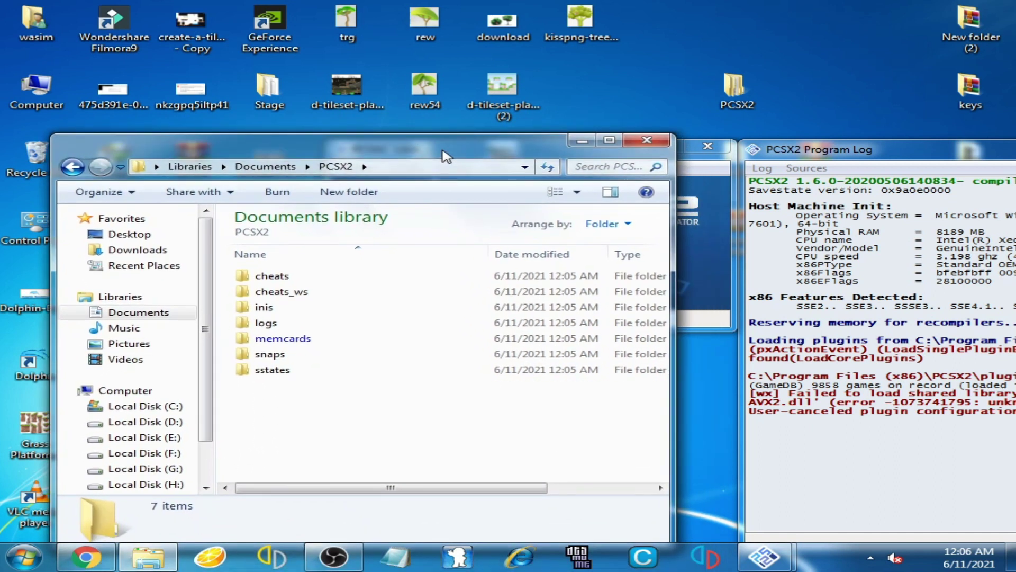
pyautogui.click(743, 101)
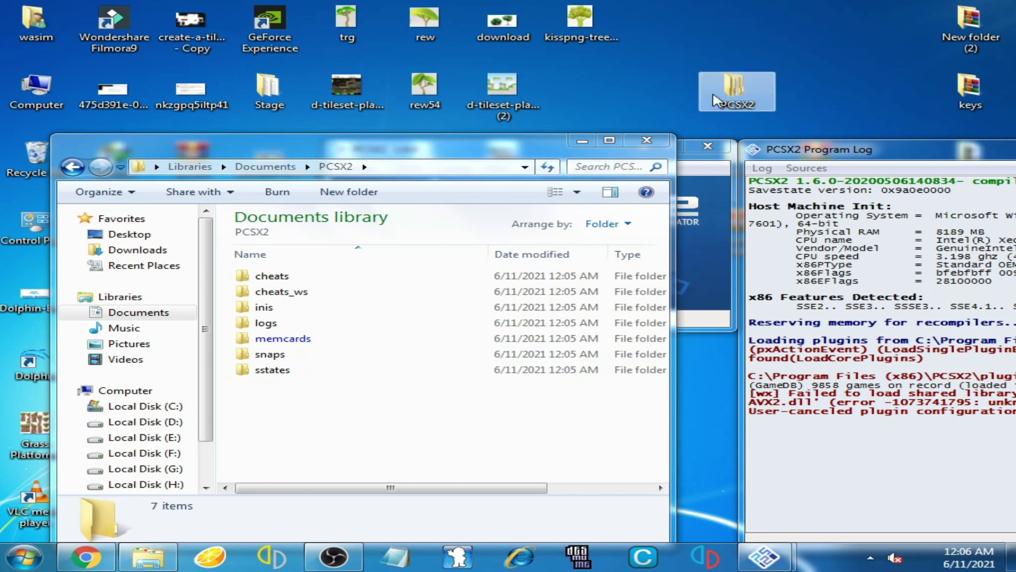
# Open the desktop PCSX2 backup and check the BIOS files in its bios folder.
pyautogui.doubleClick(750, 104)
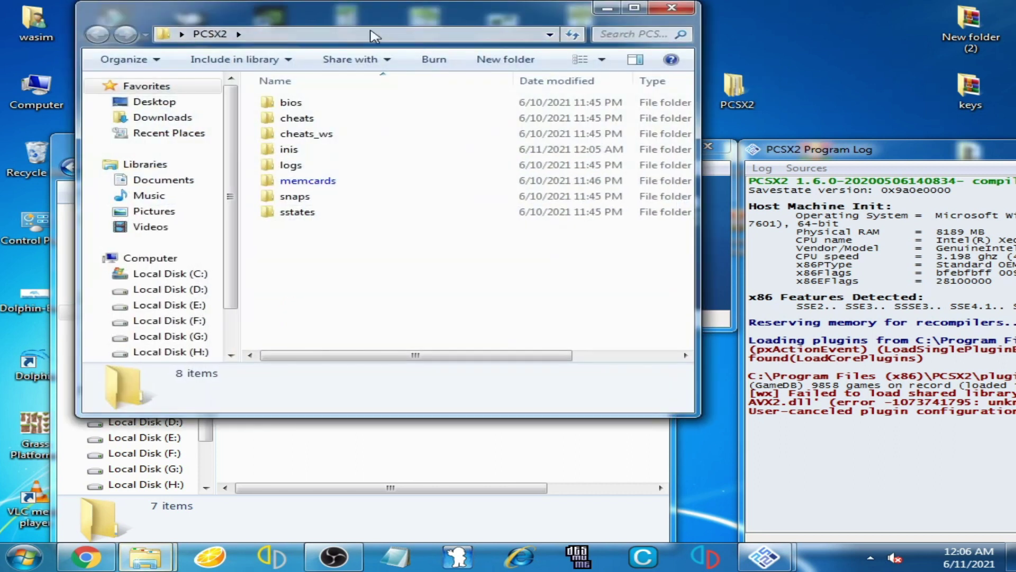
pyautogui.moveTo(232, 18); pyautogui.dragTo(565, 114)
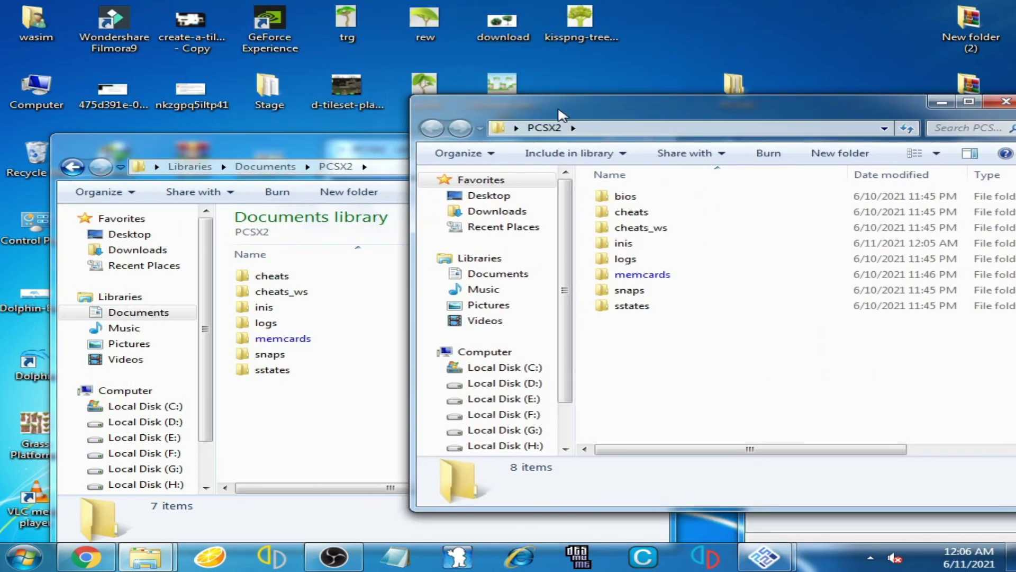
pyautogui.doubleClick(626, 200)
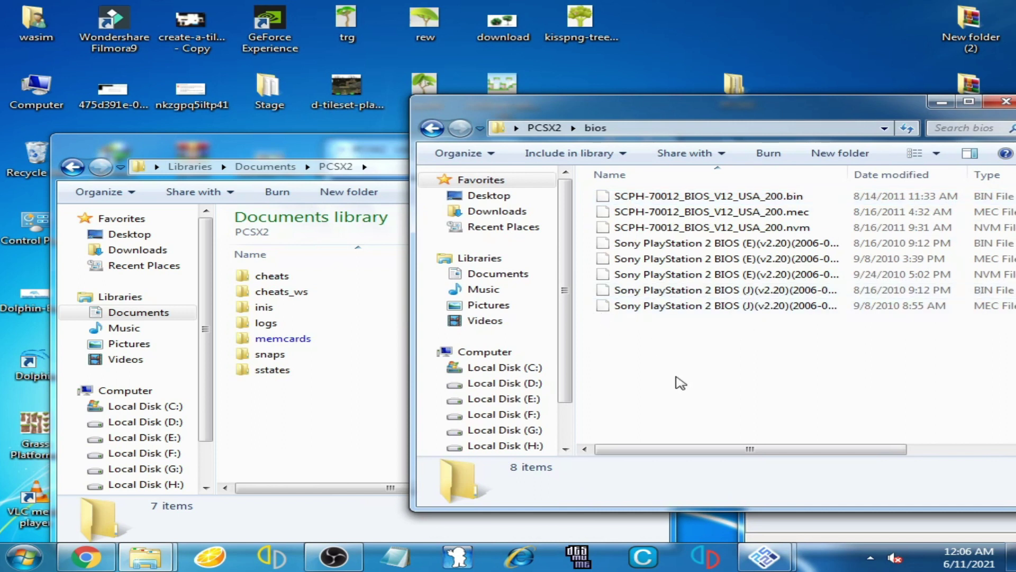
pyautogui.moveTo(733, 111); pyautogui.dragTo(658, 91)
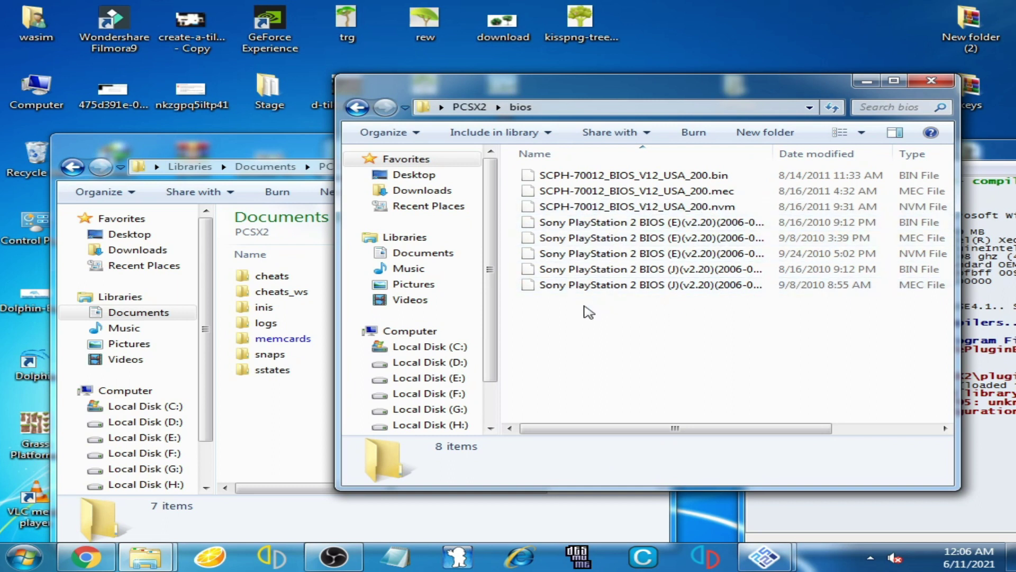
pyautogui.click(356, 108)
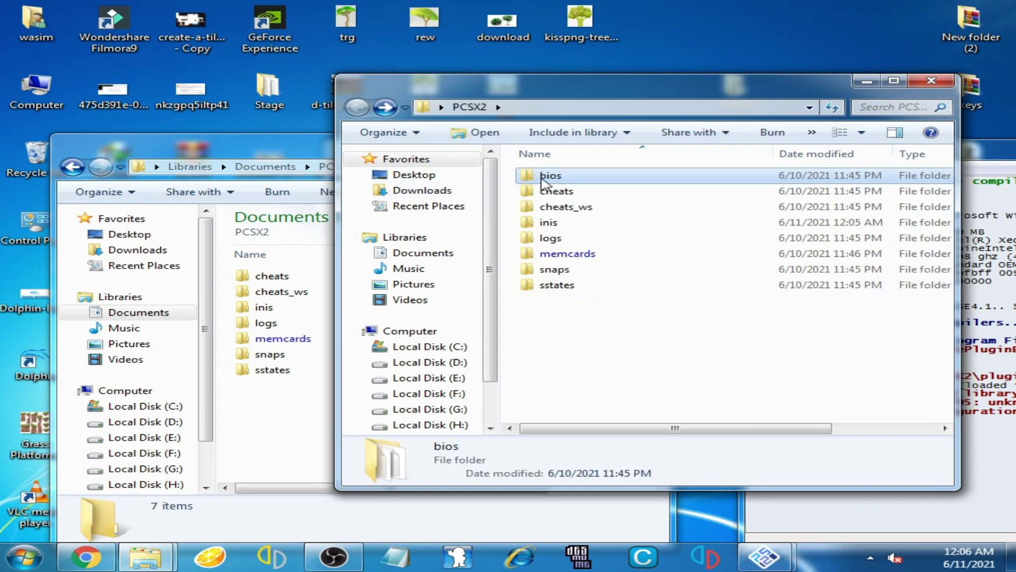
# Copy the bios folder into Documents\PCSX2 and close that window.
pyautogui.rightClick(548, 183)
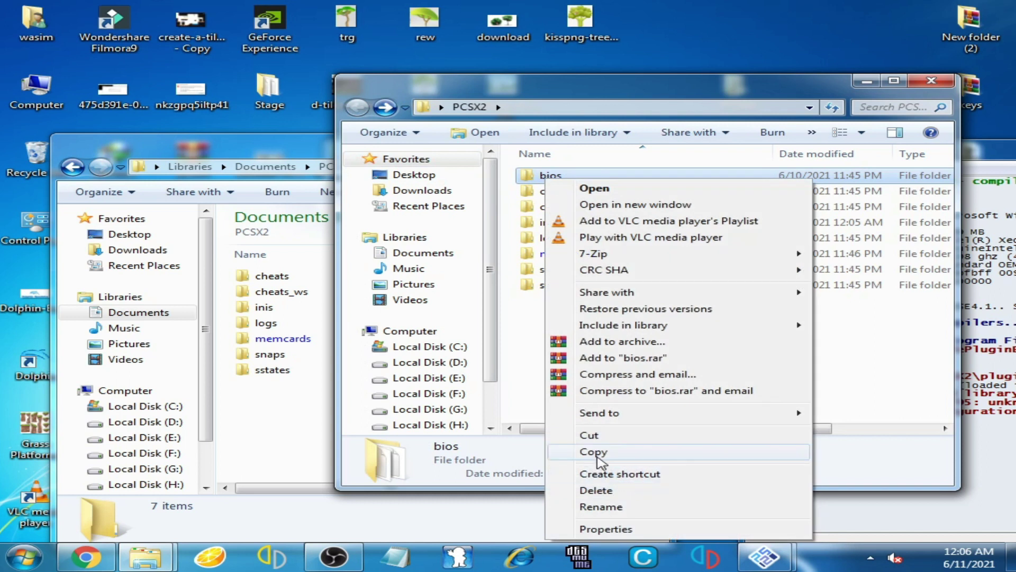
pyautogui.click(599, 454)
pyautogui.click(305, 408)
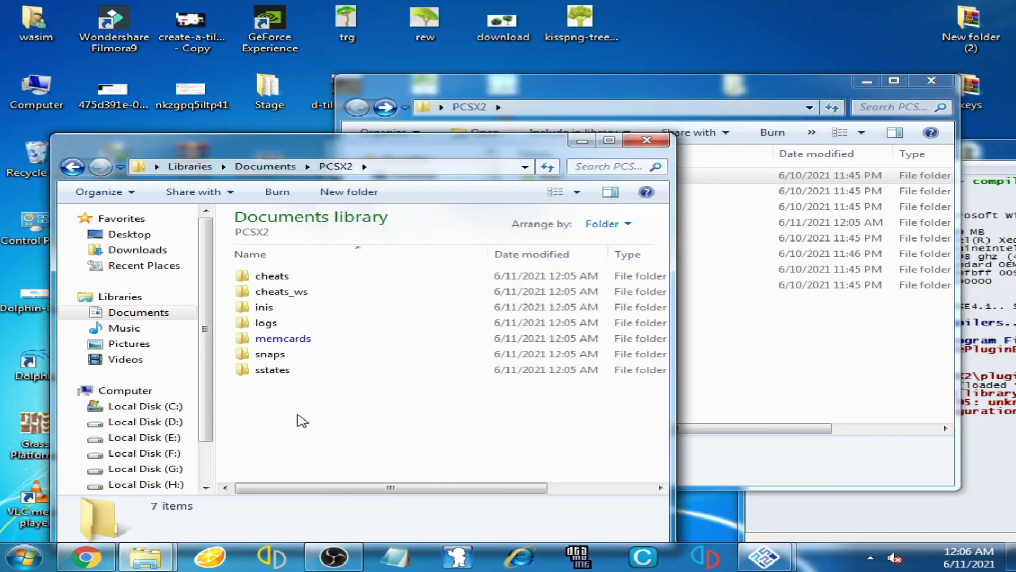
pyautogui.rightClick(302, 421)
pyautogui.click(349, 307)
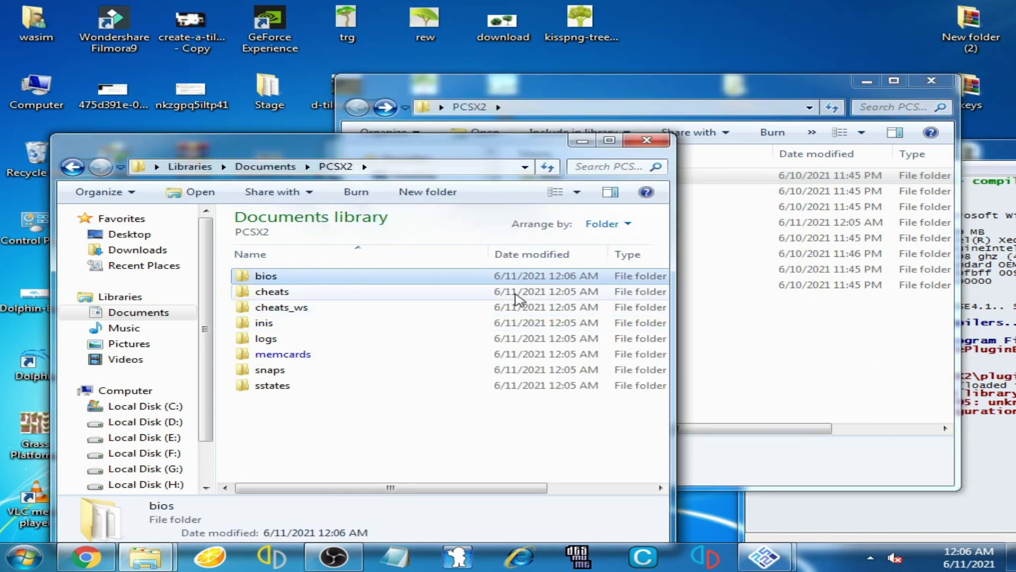
pyautogui.click(652, 141)
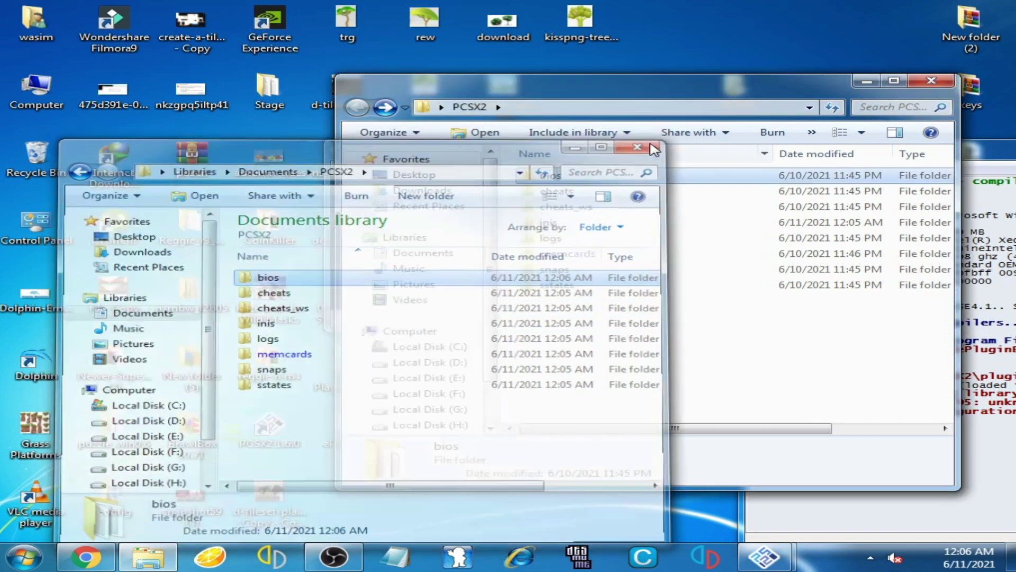
# Restart PCSX2 and accept the default plugin selection so all plugins load.
pyautogui.click(932, 80)
pyautogui.moveTo(464, 154); pyautogui.dragTo(401, 143)
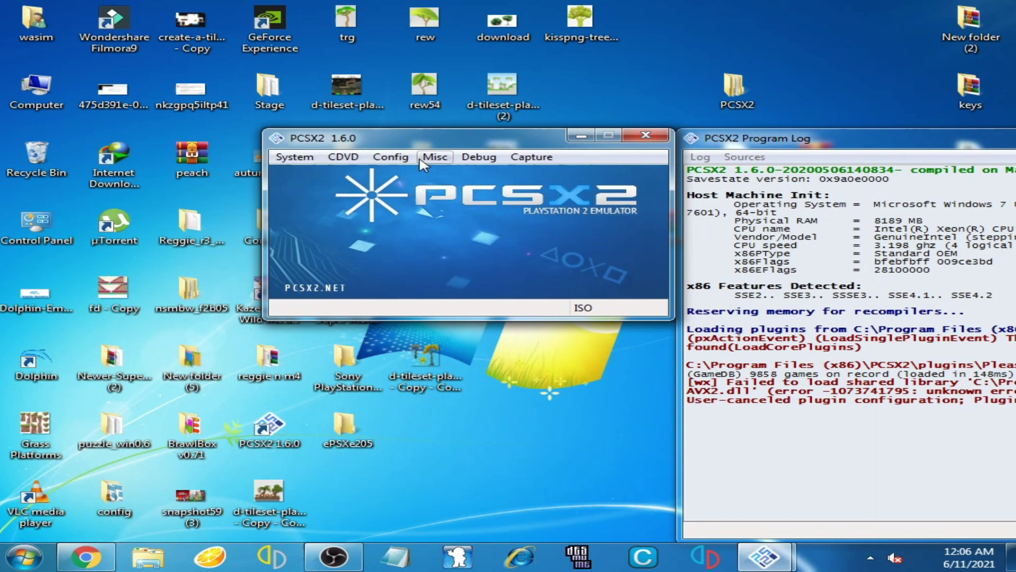
pyautogui.click(645, 135)
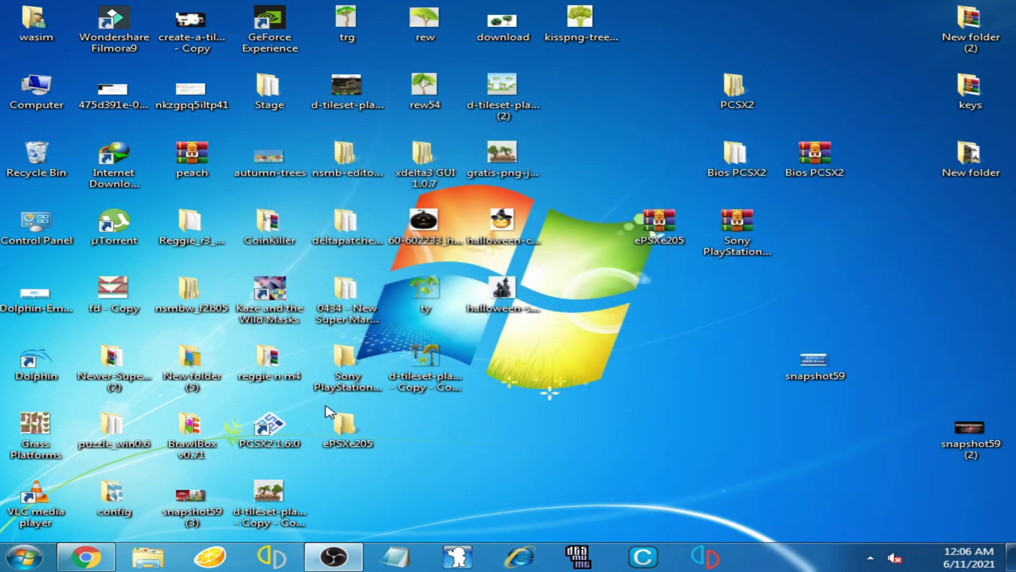
pyautogui.doubleClick(269, 427)
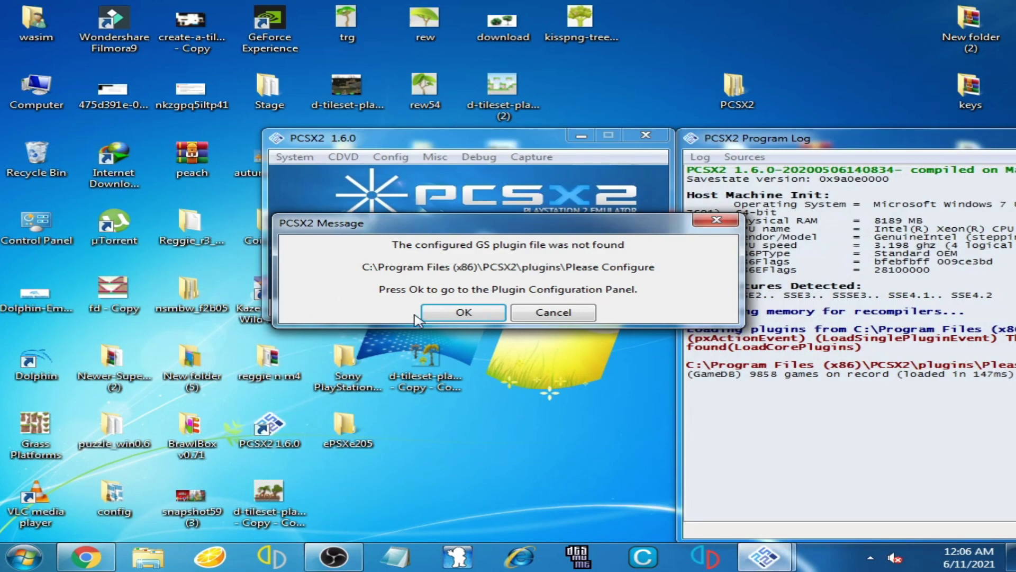
pyautogui.click(464, 313)
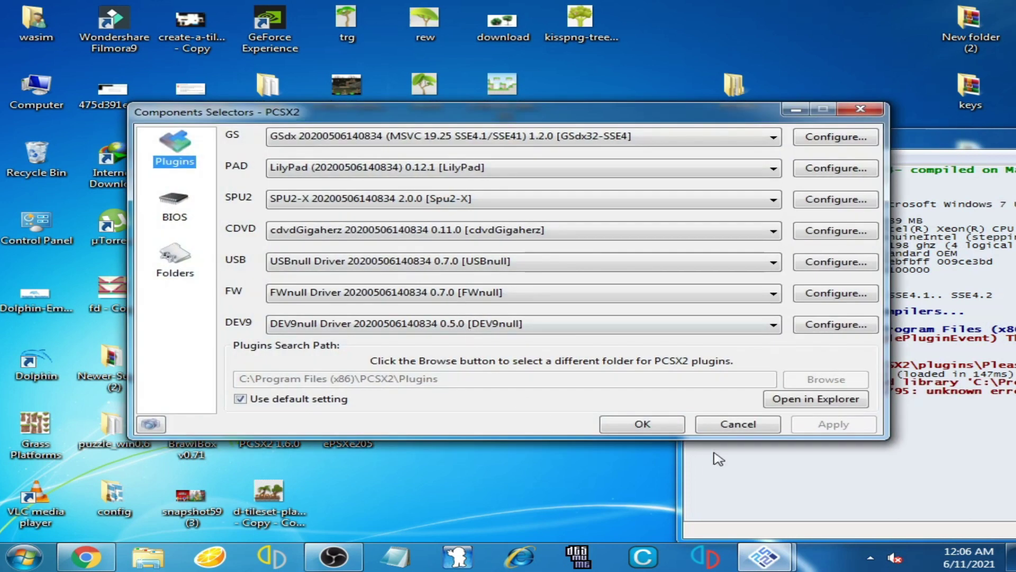
pyautogui.click(674, 424)
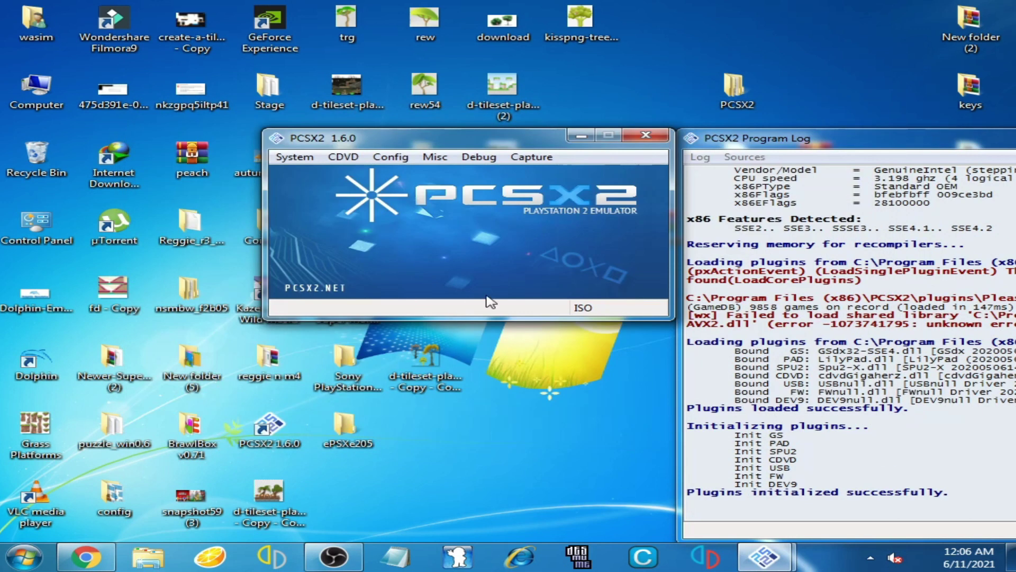
# Start System > Boot ISO (full) to pick a disc image.
pyautogui.moveTo(330, 144); pyautogui.dragTo(265, 107)
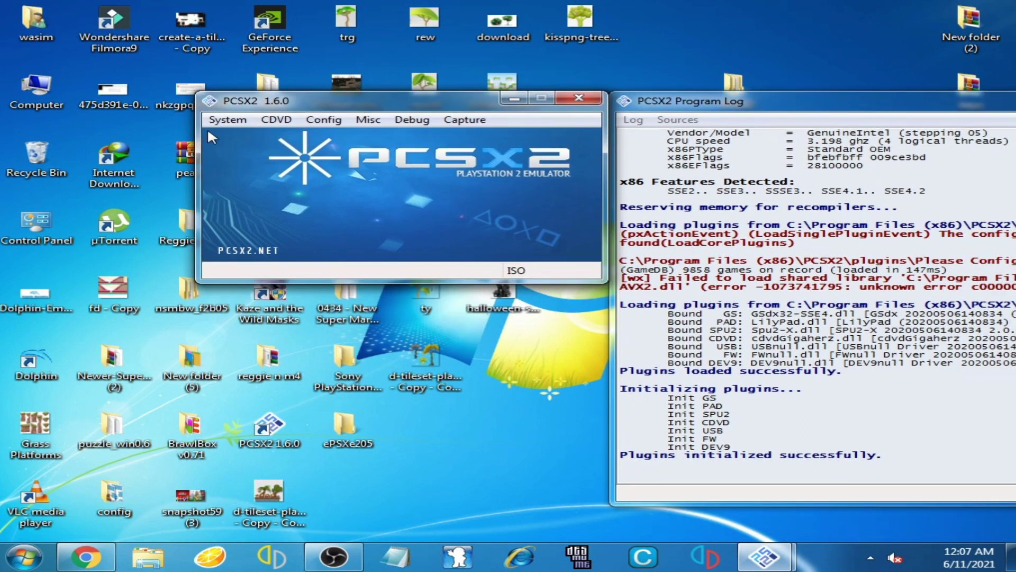
pyautogui.click(228, 121)
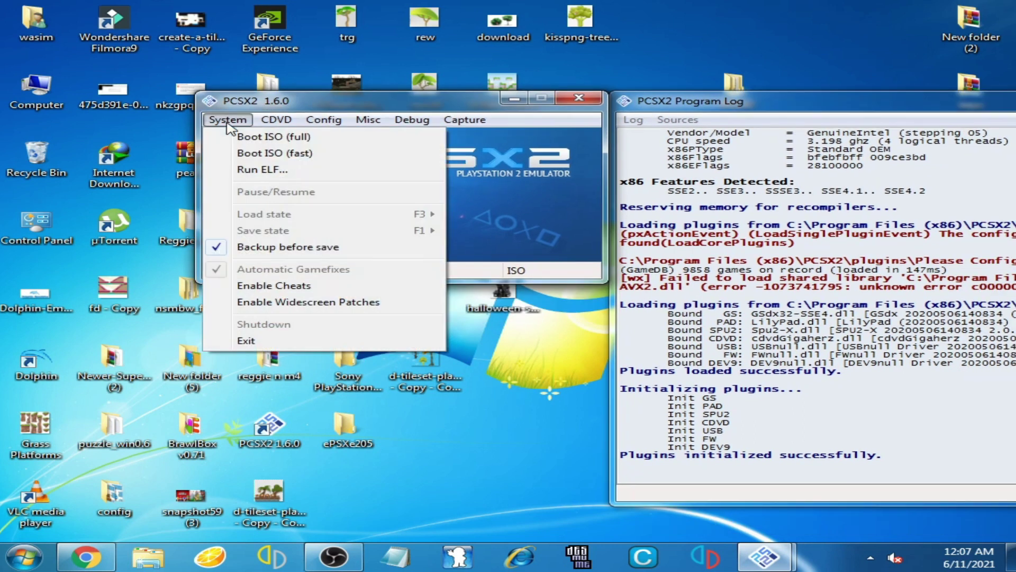
pyautogui.click(264, 139)
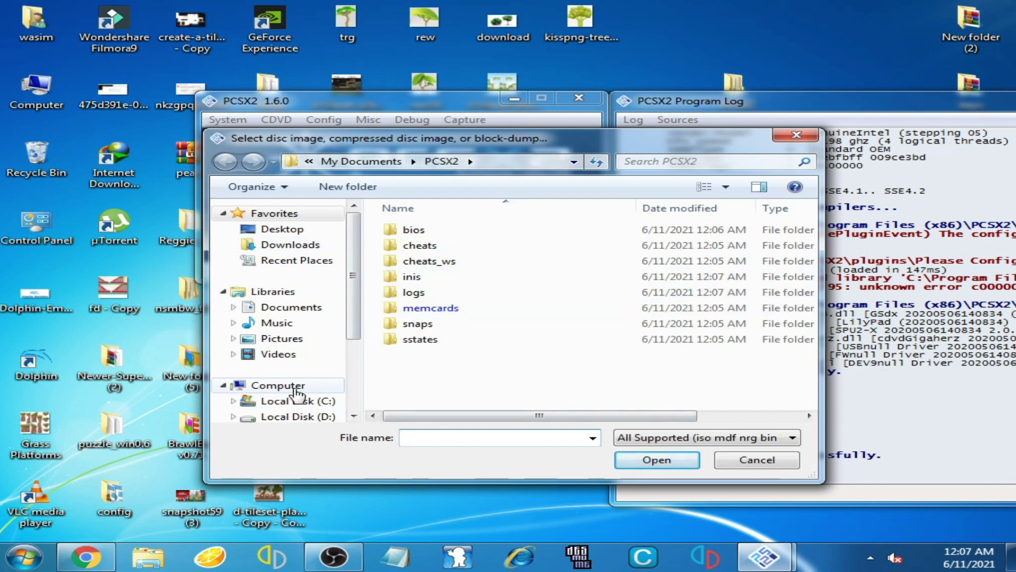
# Open Ra.One - The Game (India) from H:\Tekken_6_(USA)_psp\Tekken_6_(USA)_psp.
pyautogui.click(279, 385)
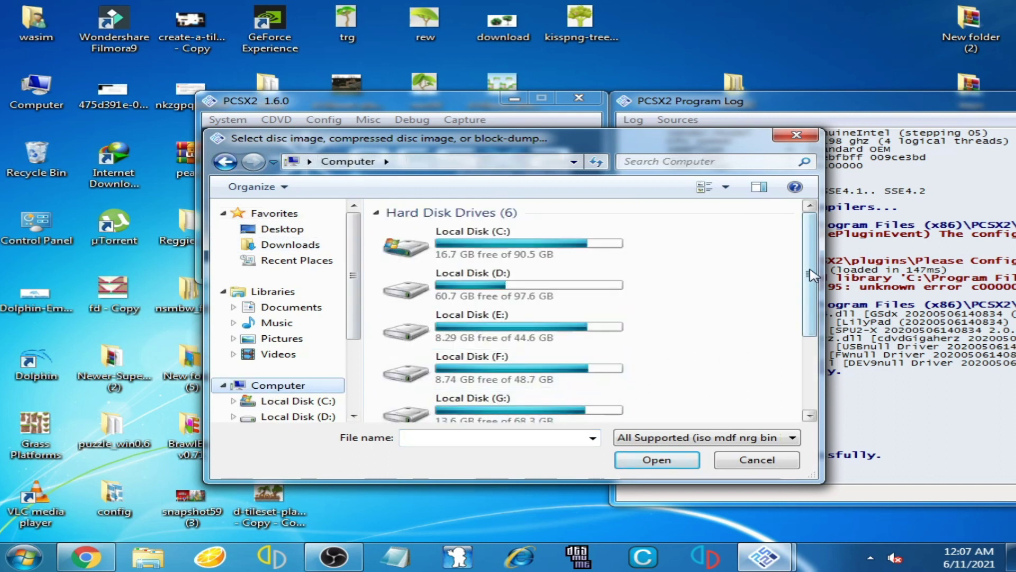
pyautogui.moveTo(812, 275); pyautogui.dragTo(813, 344)
pyautogui.doubleClick(471, 343)
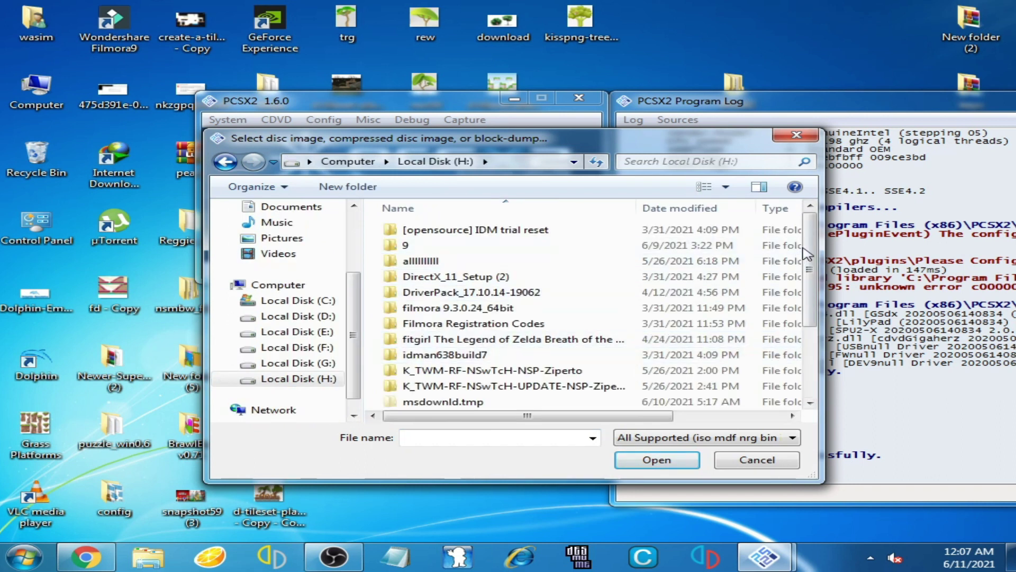
pyautogui.scroll(-3, 807, 254)
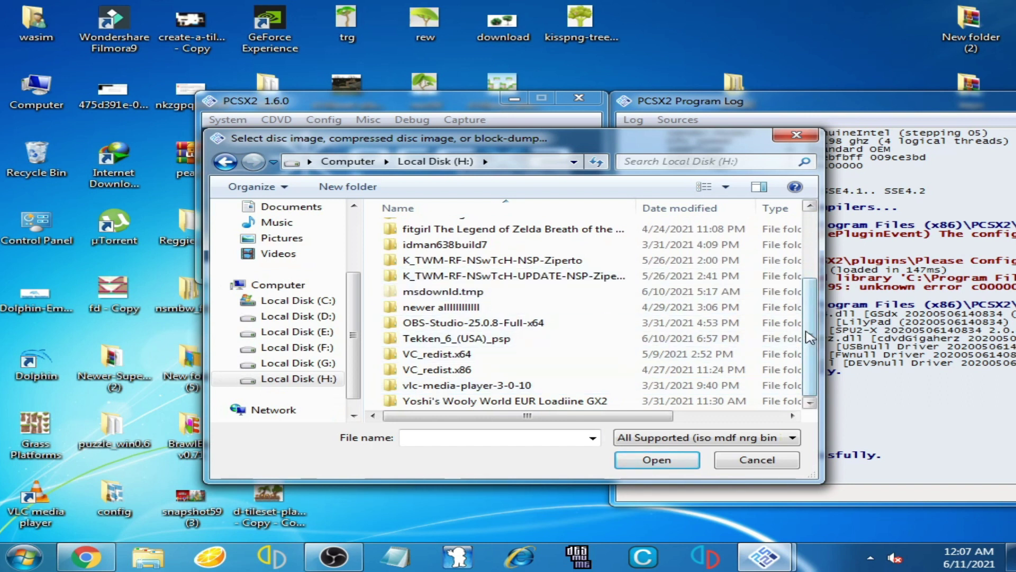
pyautogui.doubleClick(479, 339)
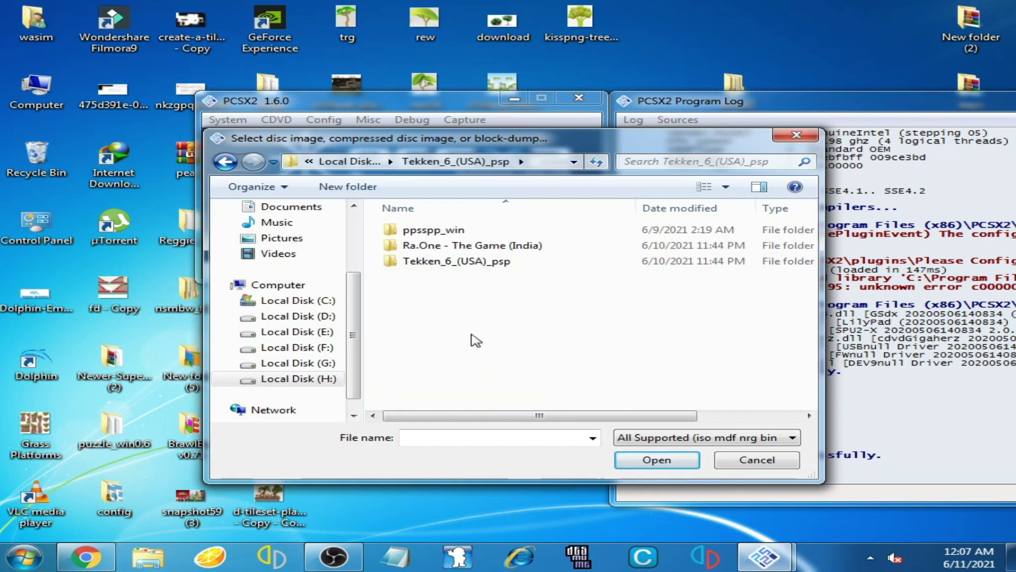
pyautogui.doubleClick(462, 265)
pyautogui.click(428, 233)
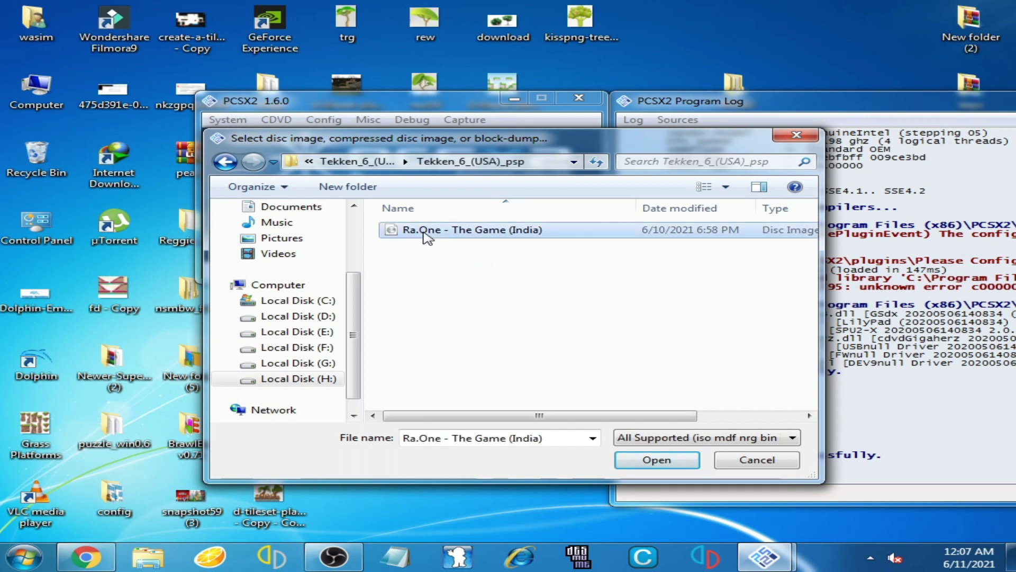
pyautogui.click(657, 460)
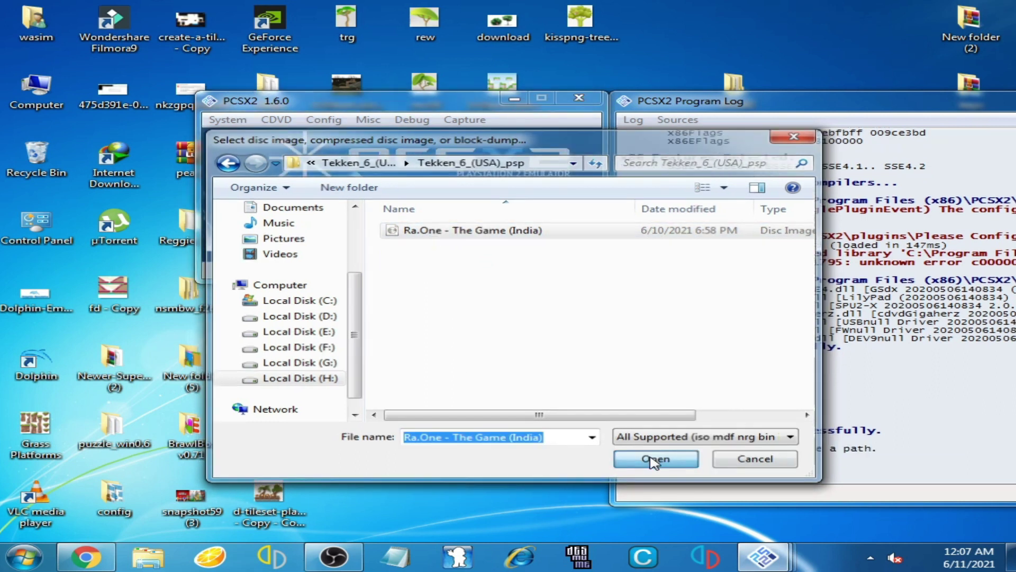
# Refresh the BIOS list and apply the Europe v02.20 BIOS.
pyautogui.click(612, 341)
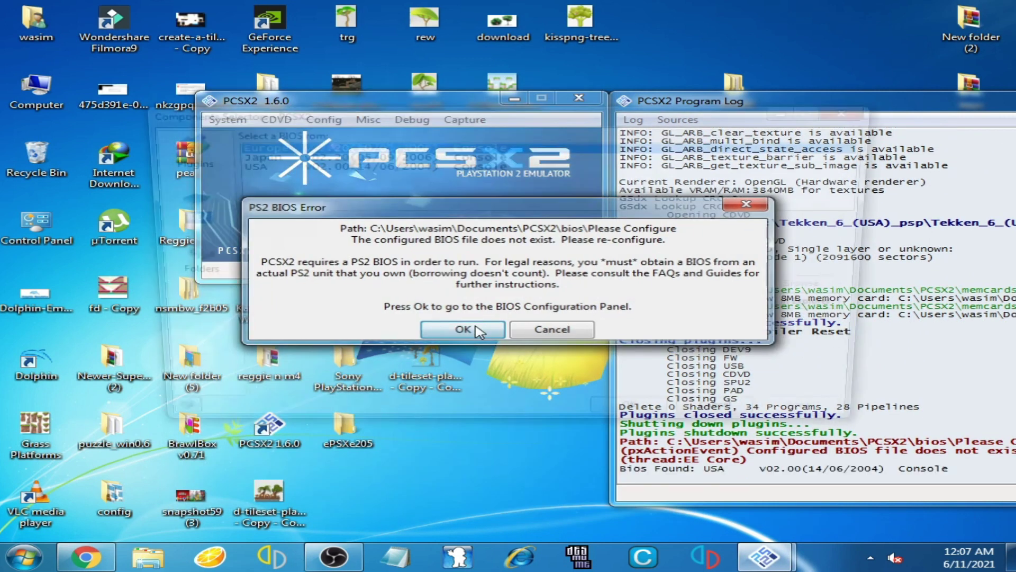
pyautogui.click(466, 328)
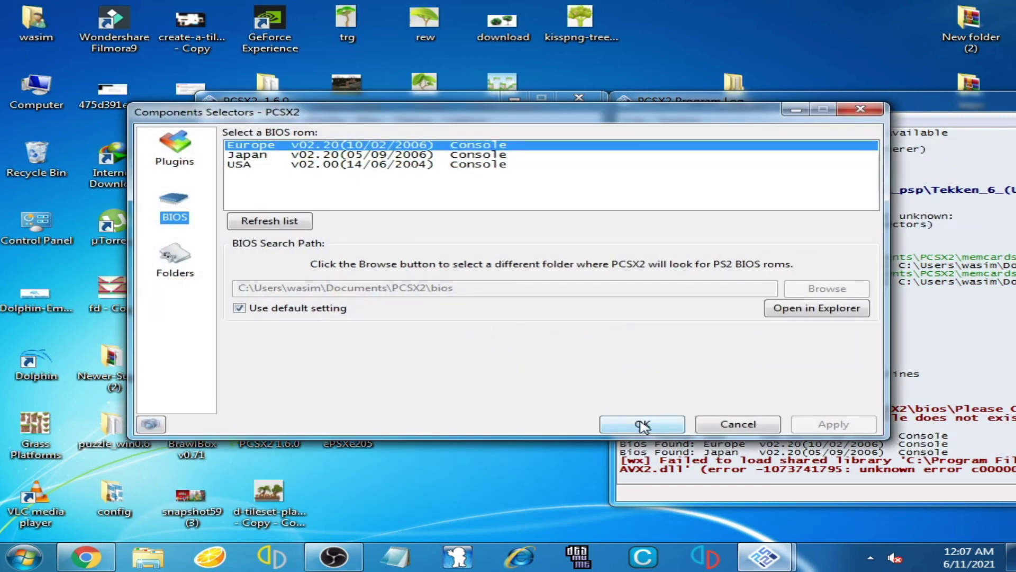
pyautogui.click(286, 228)
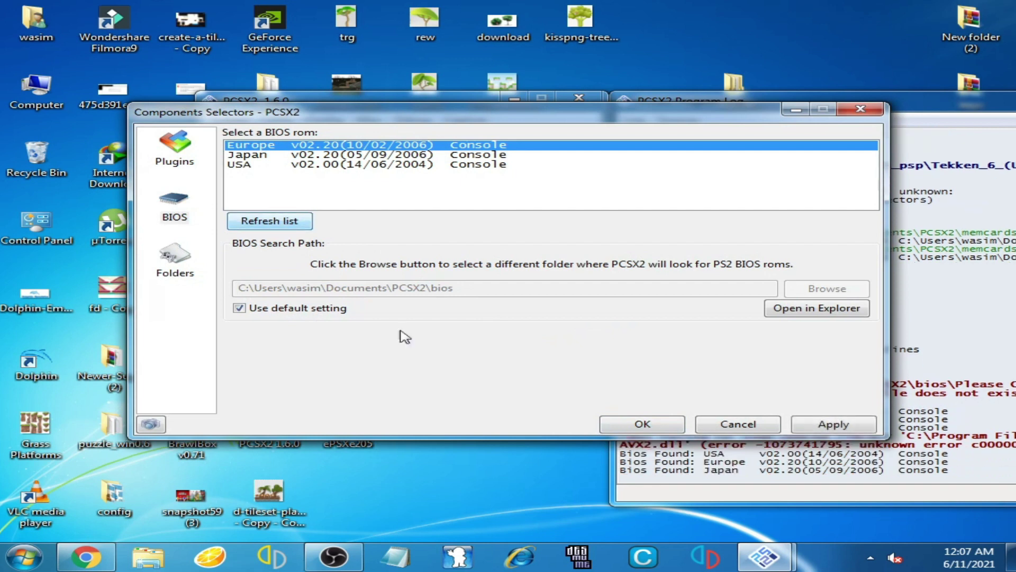
pyautogui.click(802, 426)
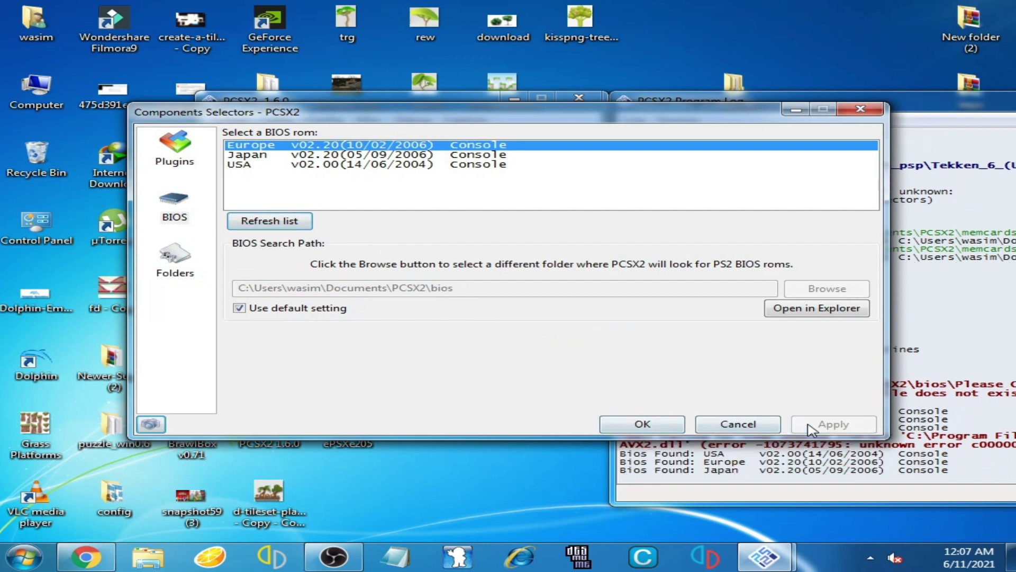
pyautogui.click(641, 425)
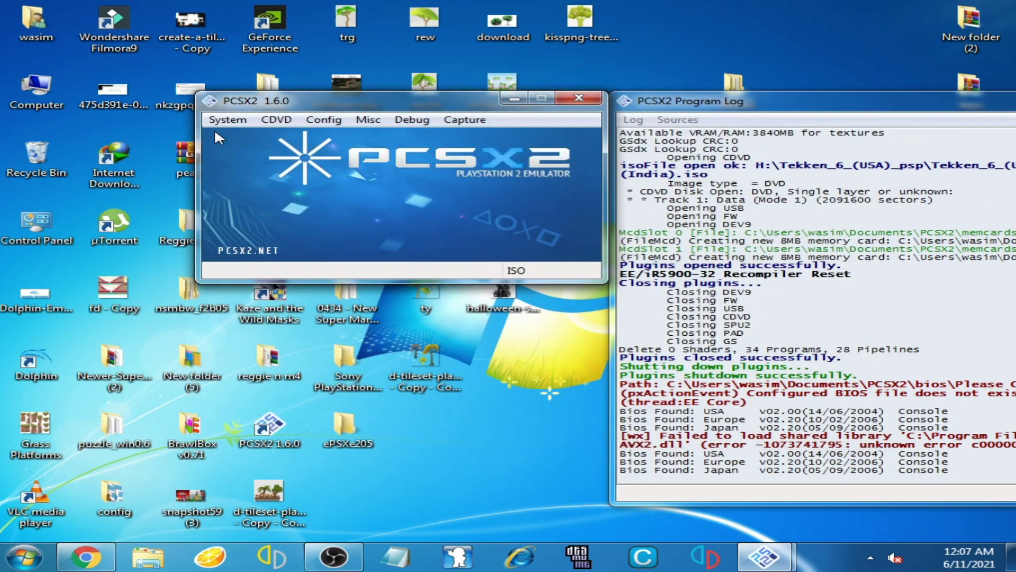
# Fast-boot the Ra.One ISO, dismissing the SPU2-X error.
pyautogui.click(228, 120)
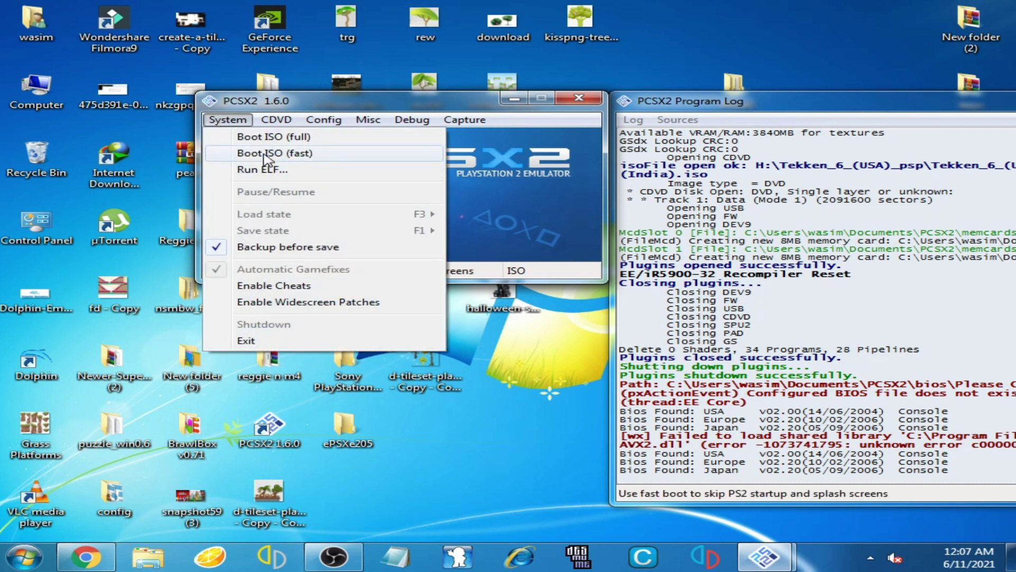
pyautogui.click(265, 154)
pyautogui.click(603, 341)
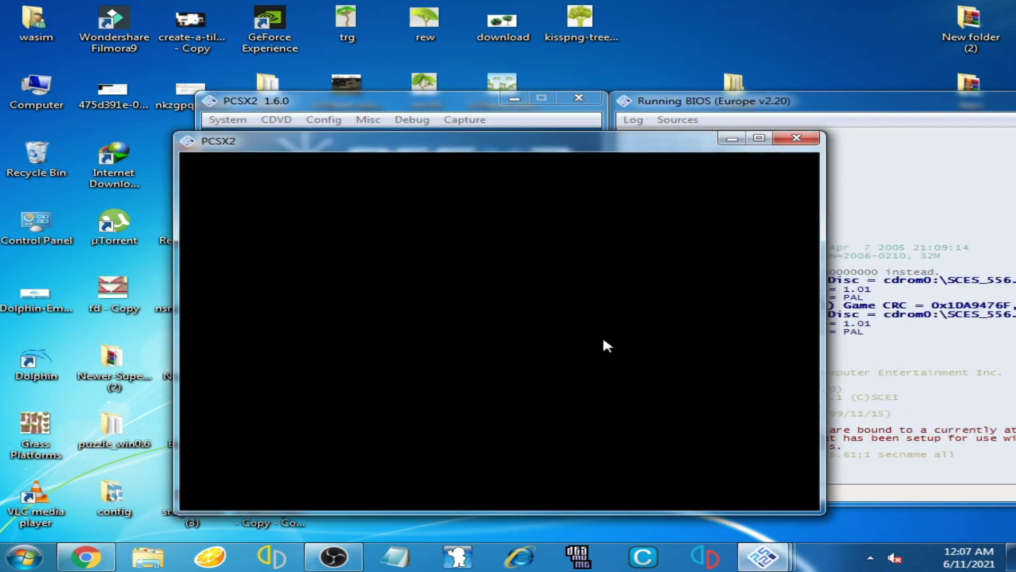